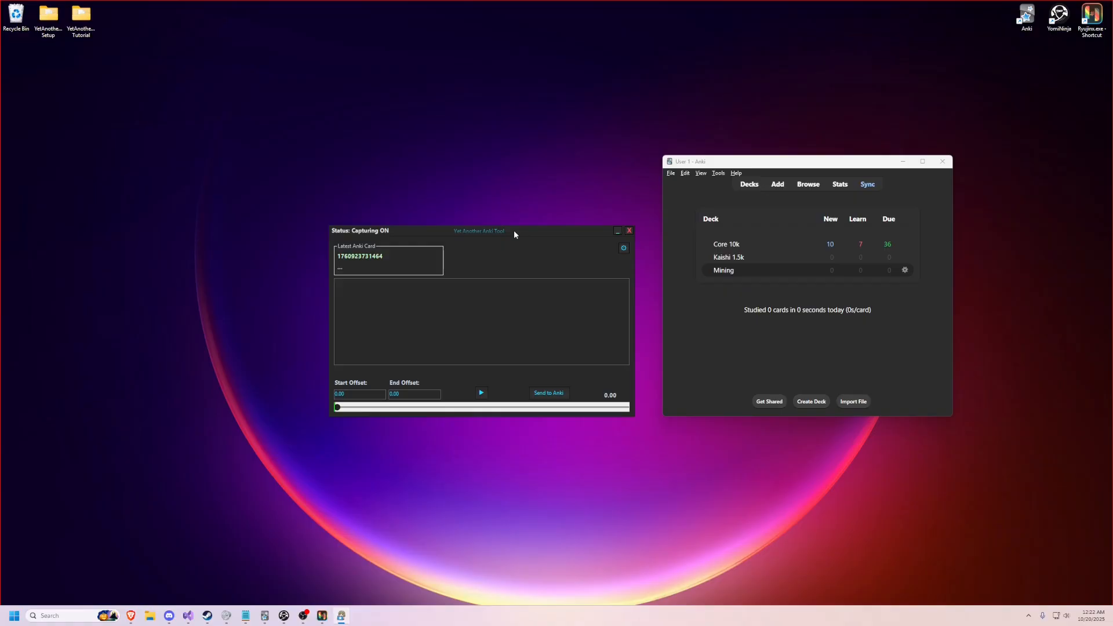
Step: Bring the Ryujinx game window forward, nudge it slightly, and advance the visual novel to its next dialogue line
{"action": "left_click", "coordinate": [328, 562]}
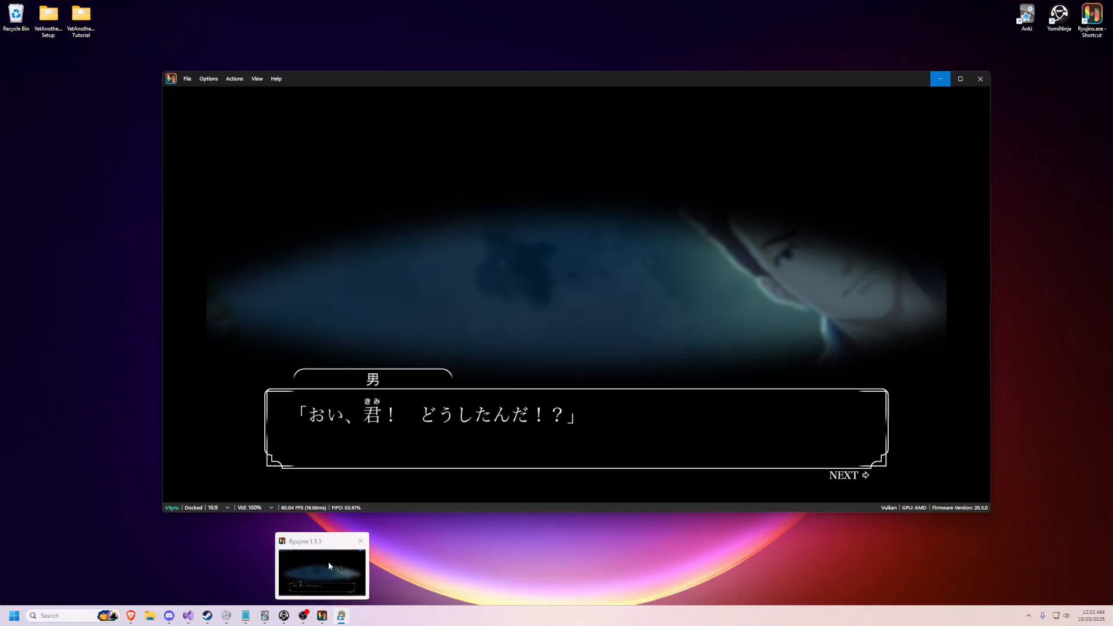
{"action": "left_click_drag", "start_coordinate": [456, 80], "coordinate": [461, 81]}
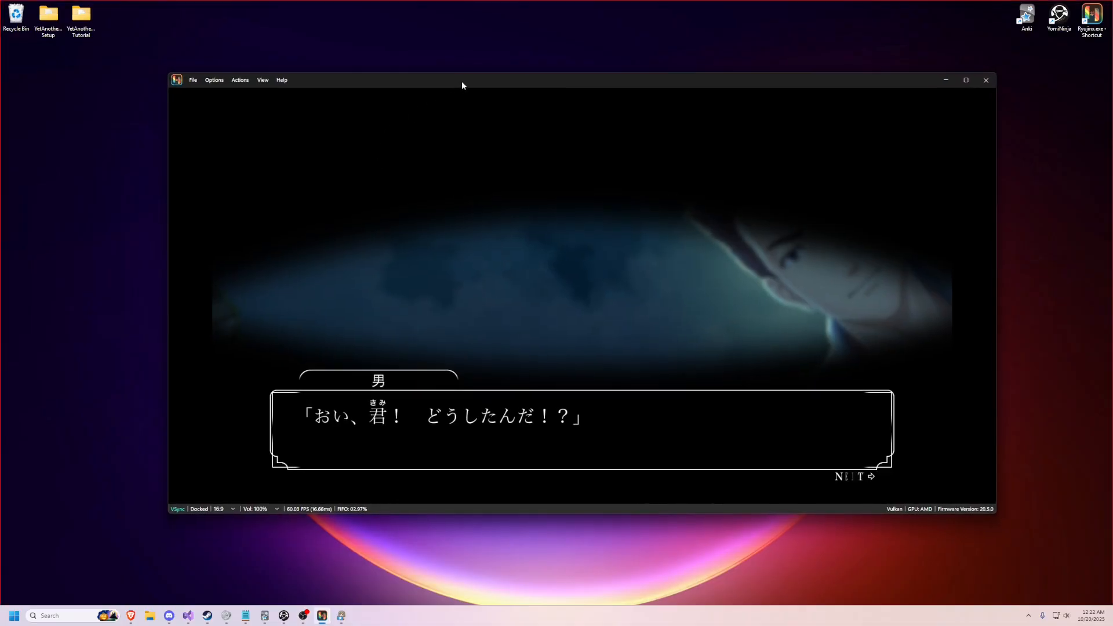
{"action": "key", "text": "z"}
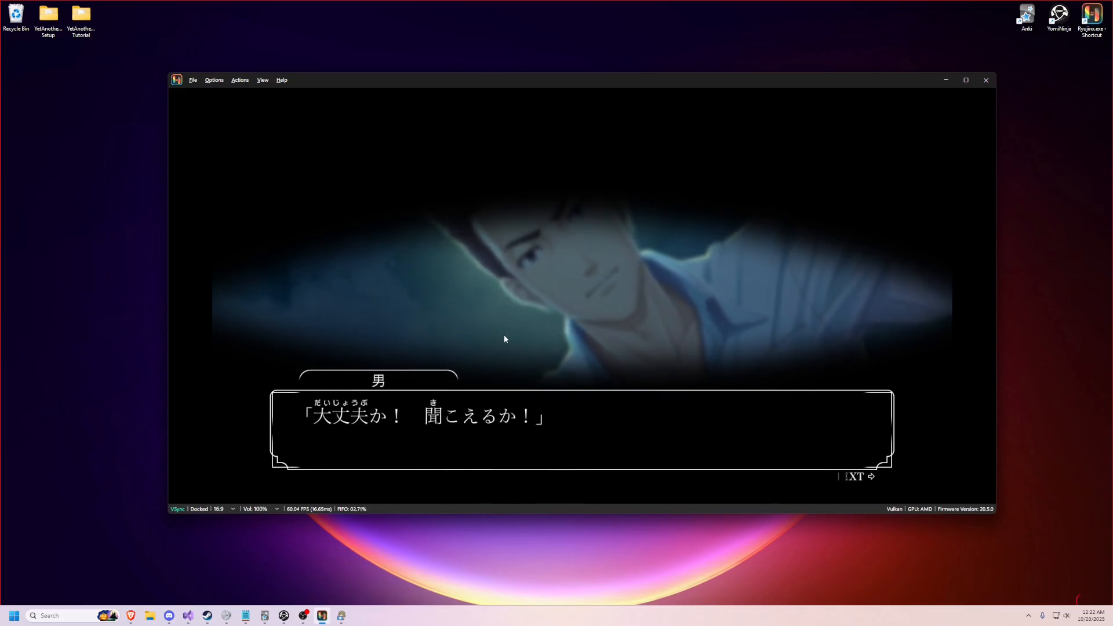
Step: Run the text recognition overlay on the dialogue, look up 聞こえる and add an Expression note for it
{"action": "key", "text": "alt+s"}
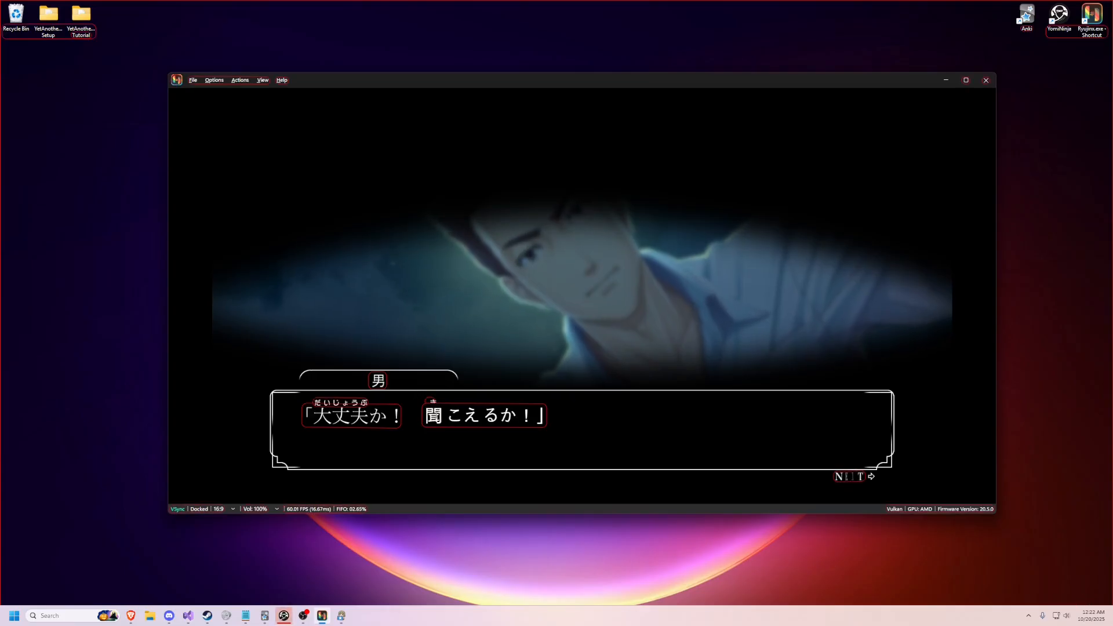
{"action": "mouse_move", "coordinate": [434, 416]}
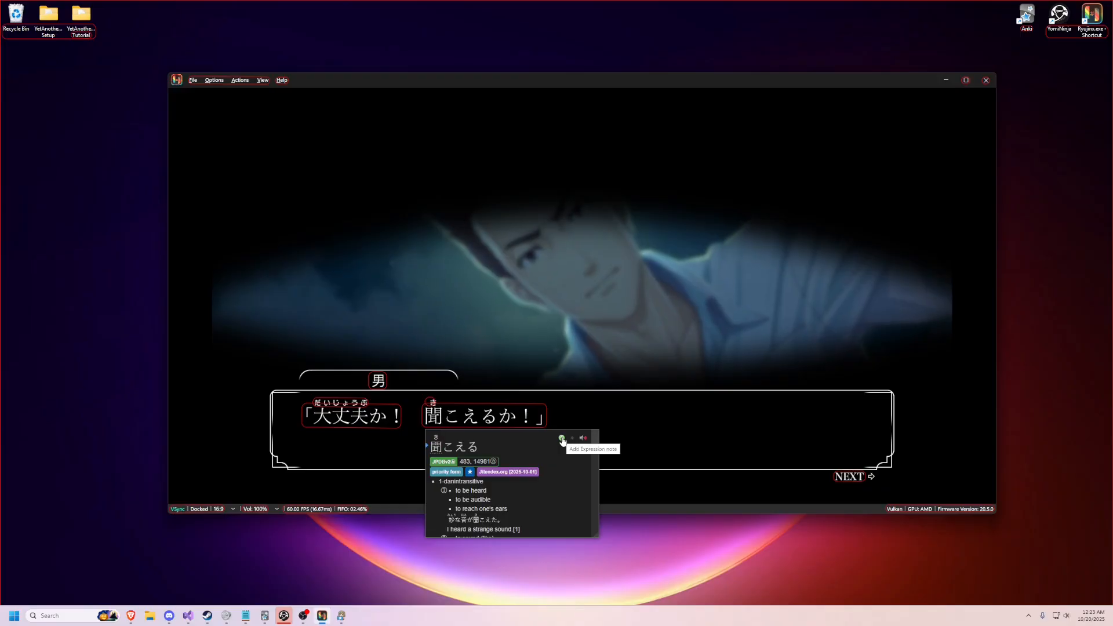
{"action": "left_click", "coordinate": [562, 439]}
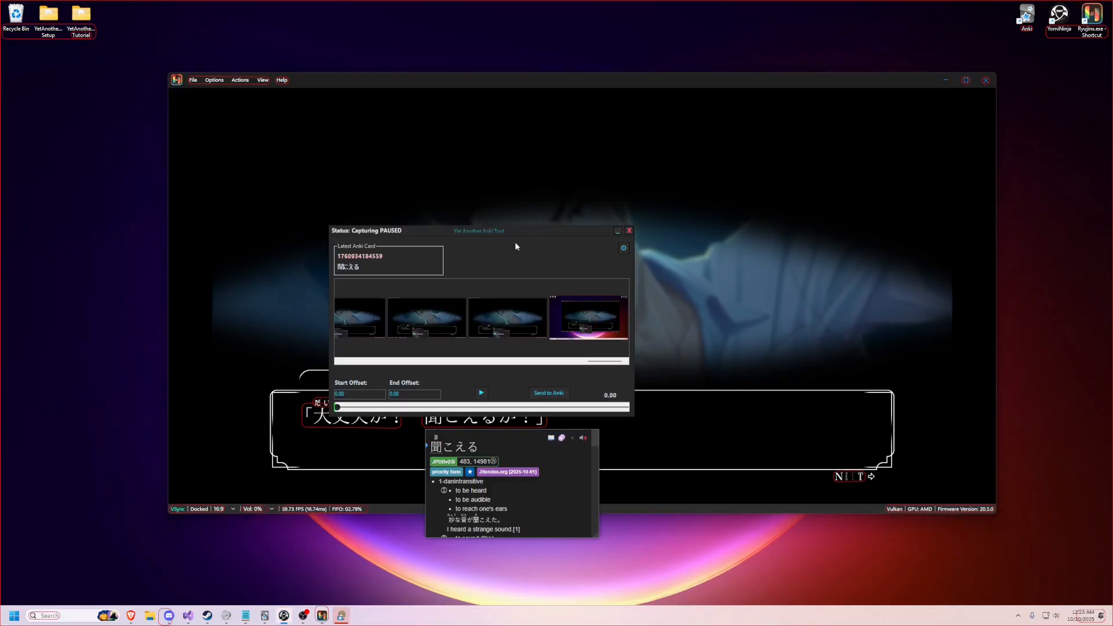
Step: Reposition the Yet Another Anki Tool window over the game and look through the most recent captured screenshots
{"action": "left_click_drag", "start_coordinate": [530, 231], "coordinate": [601, 228]}
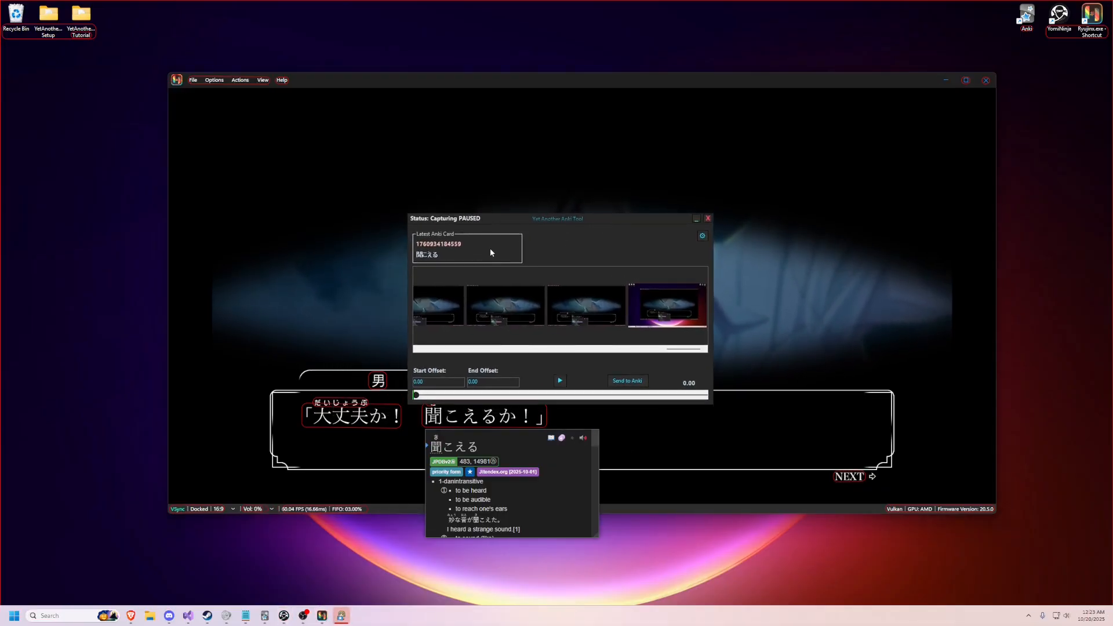
{"action": "scroll", "coordinate": [595, 314], "scroll_direction": "up", "scroll_amount": 5}
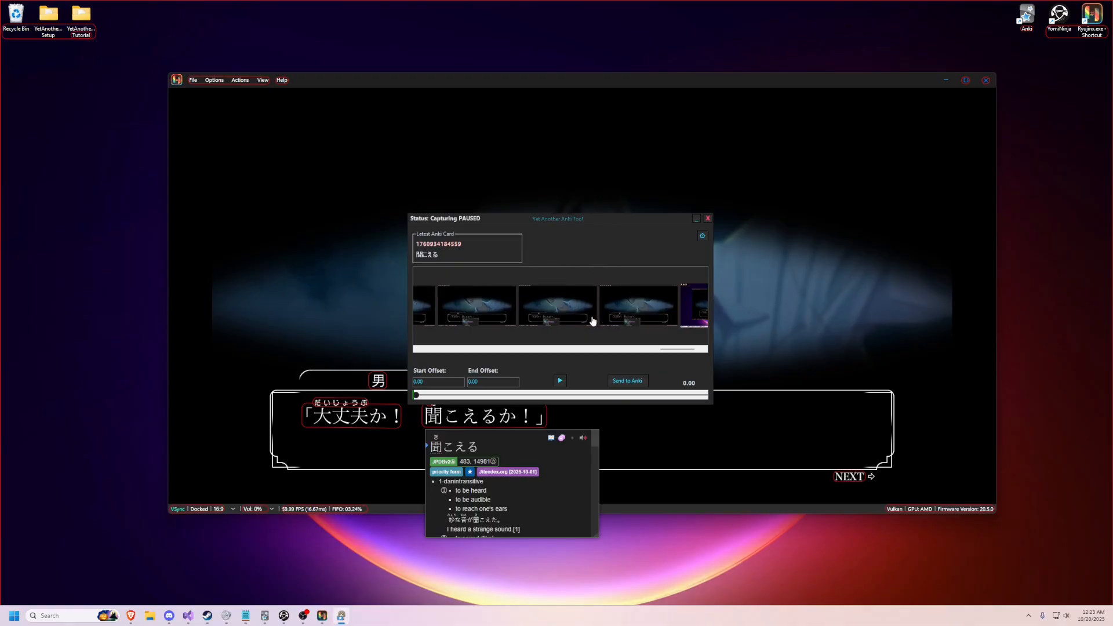
{"action": "scroll", "coordinate": [599, 319], "scroll_direction": "down", "scroll_amount": 5}
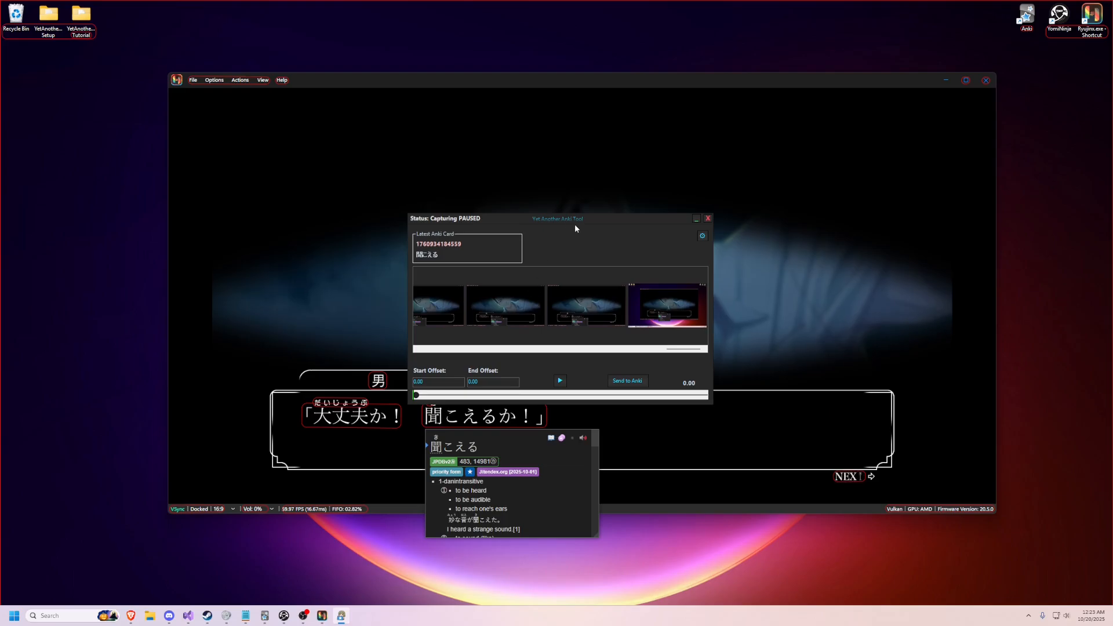
{"action": "left_click_drag", "start_coordinate": [576, 220], "coordinate": [562, 217]}
Step: Go back through the captured screenshots, enlarge candidates, and select a clean one of the 「大丈夫か！ 聞こえるか！」 line for the card
{"action": "scroll", "coordinate": [585, 319], "scroll_direction": "up", "scroll_amount": 3}
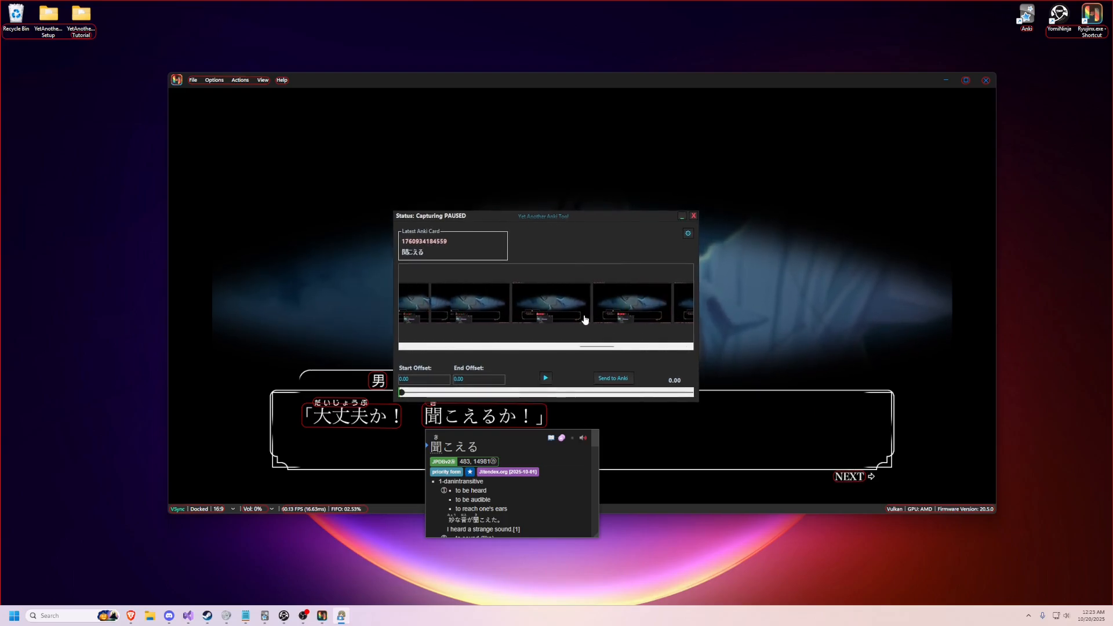
{"action": "scroll", "coordinate": [584, 320], "scroll_direction": "up", "scroll_amount": 4}
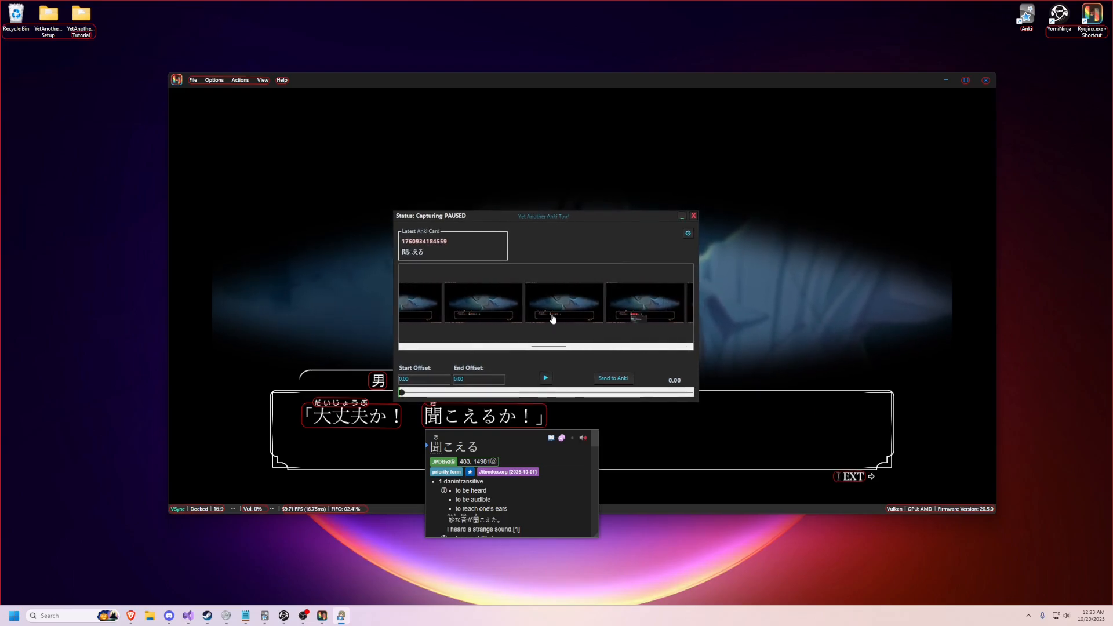
{"action": "double_click", "coordinate": [479, 307]}
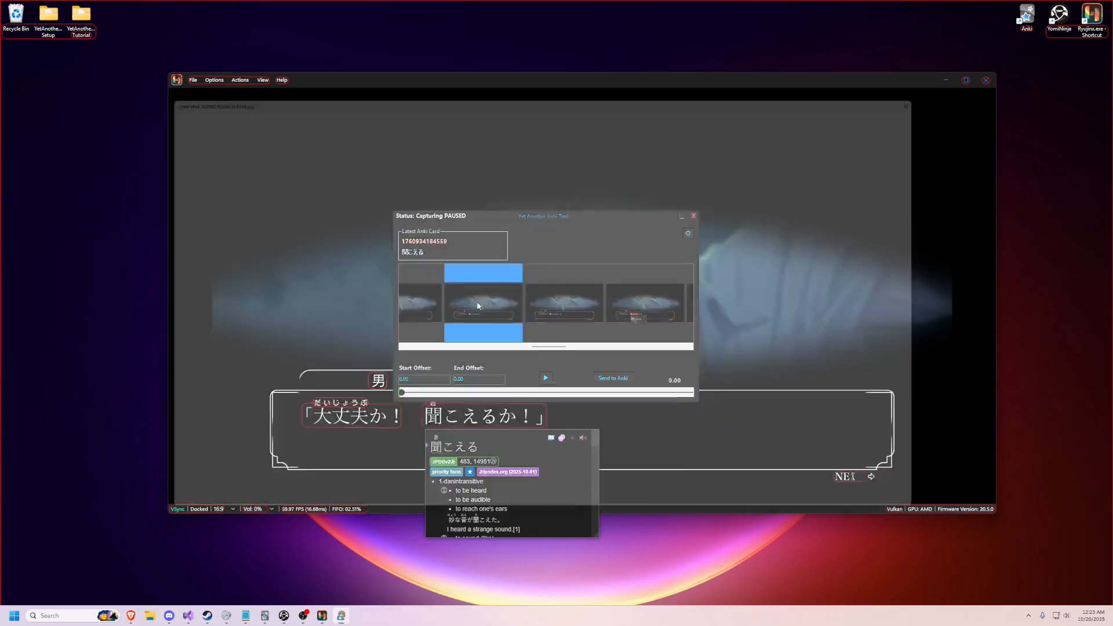
{"action": "key", "text": "Escape"}
{"action": "scroll", "coordinate": [465, 313], "scroll_direction": "up", "scroll_amount": 1}
{"action": "double_click", "coordinate": [477, 304]}
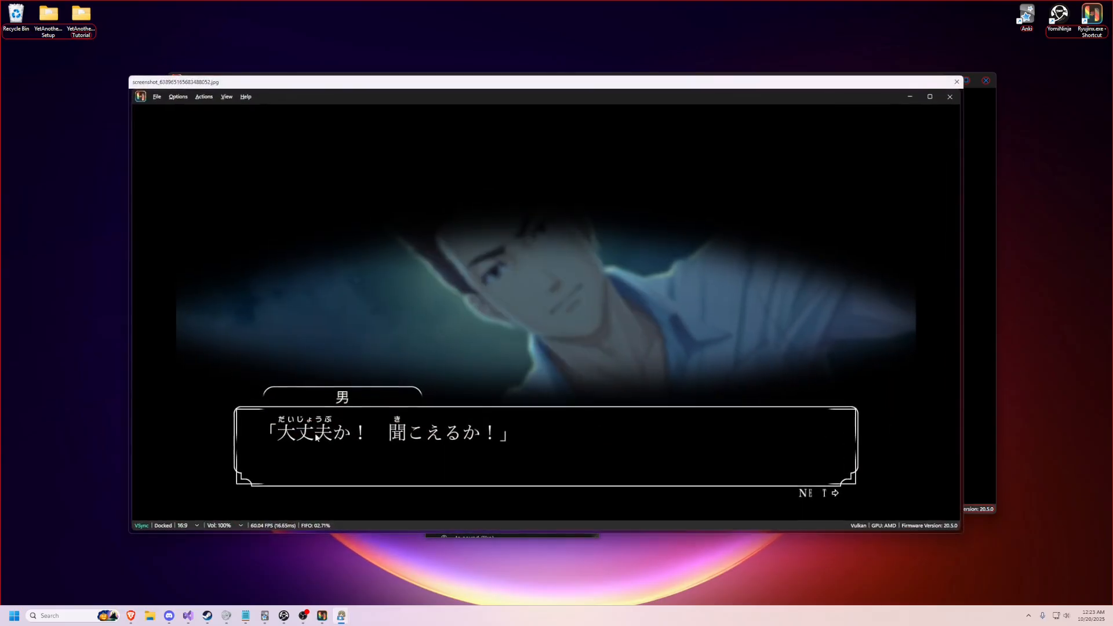
{"action": "key", "text": "Escape"}
{"action": "double_click", "coordinate": [489, 294]}
{"action": "key", "text": "Escape"}
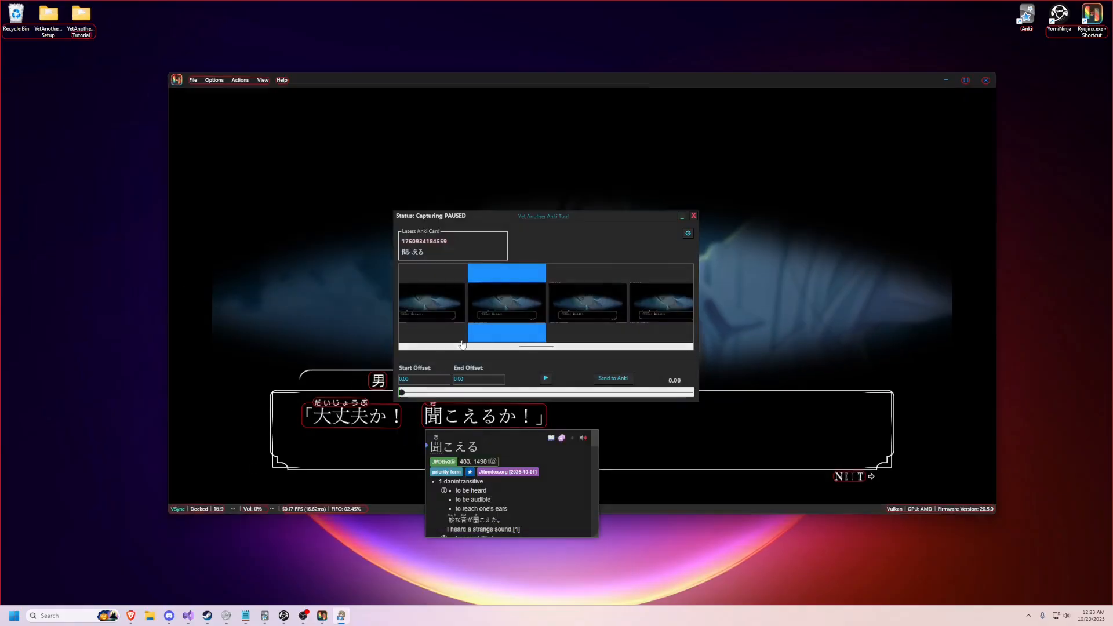
Step: Trim the recorded audio to start at 204.50 and end at 207.75, and send it with the screenshot to Anki
{"action": "left_click", "coordinate": [650, 397]}
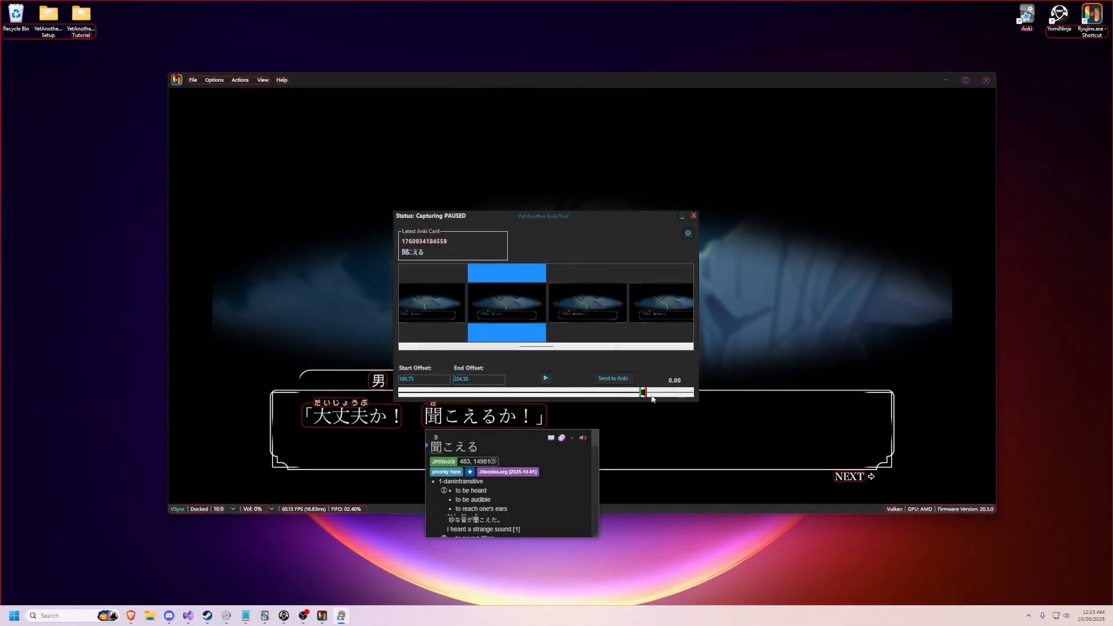
{"action": "mouse_move", "coordinate": [642, 393]}
{"action": "left_mouse_down"}
{"action": "mouse_move", "coordinate": [617, 393]}
{"action": "mouse_move", "coordinate": [673, 396]}
{"action": "mouse_move", "coordinate": [589, 394]}
{"action": "mouse_move", "coordinate": [683, 395]}
{"action": "mouse_move", "coordinate": [642, 395]}
{"action": "left_mouse_up"}
{"action": "left_click", "coordinate": [546, 380]}
{"action": "left_click", "coordinate": [544, 378]}
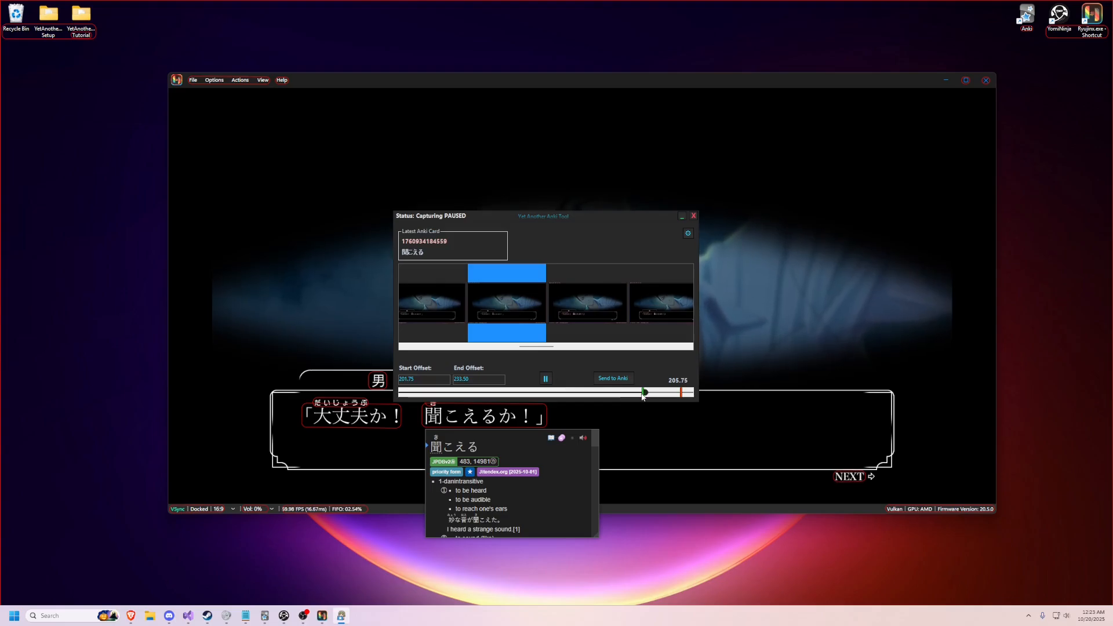
{"action": "left_click_drag", "start_coordinate": [642, 394], "coordinate": [645, 396]}
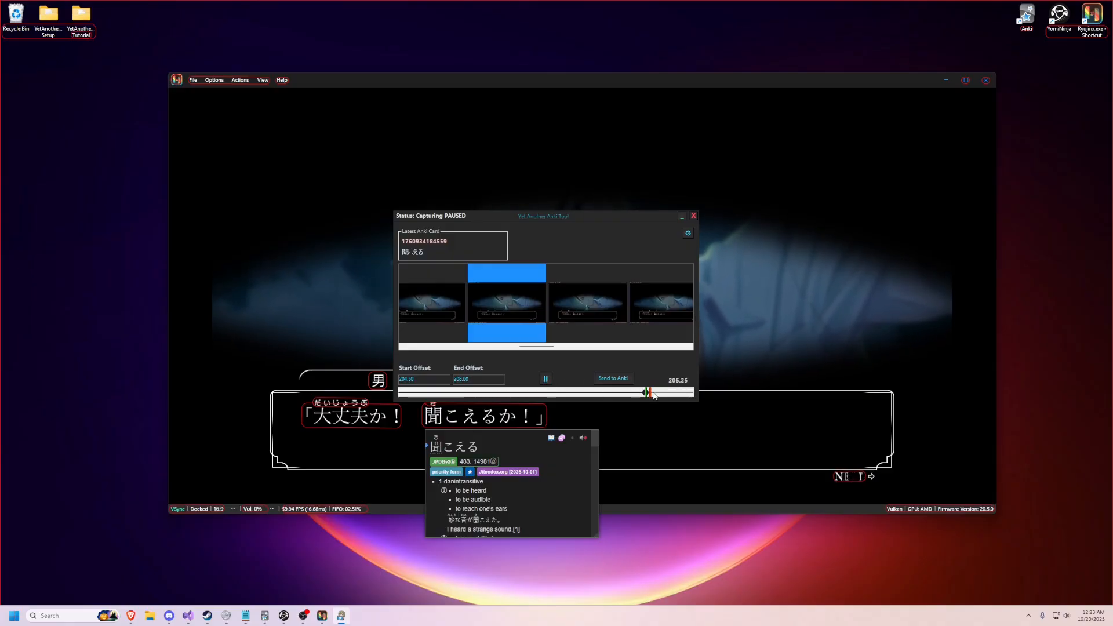
{"action": "left_click_drag", "start_coordinate": [651, 393], "coordinate": [650, 394]}
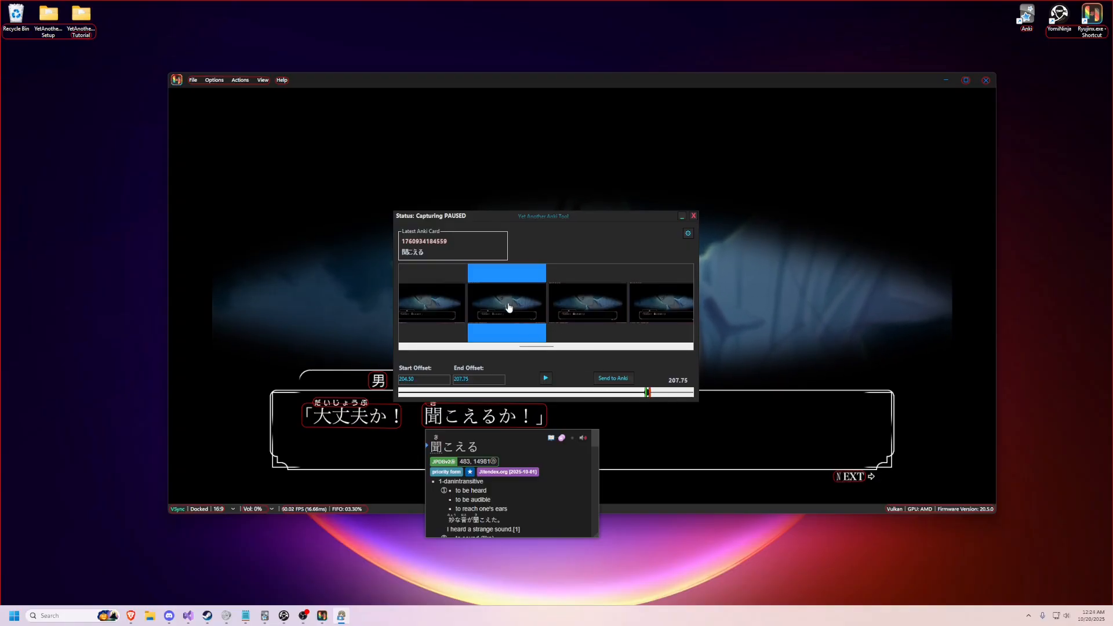
{"action": "left_click", "coordinate": [613, 380]}
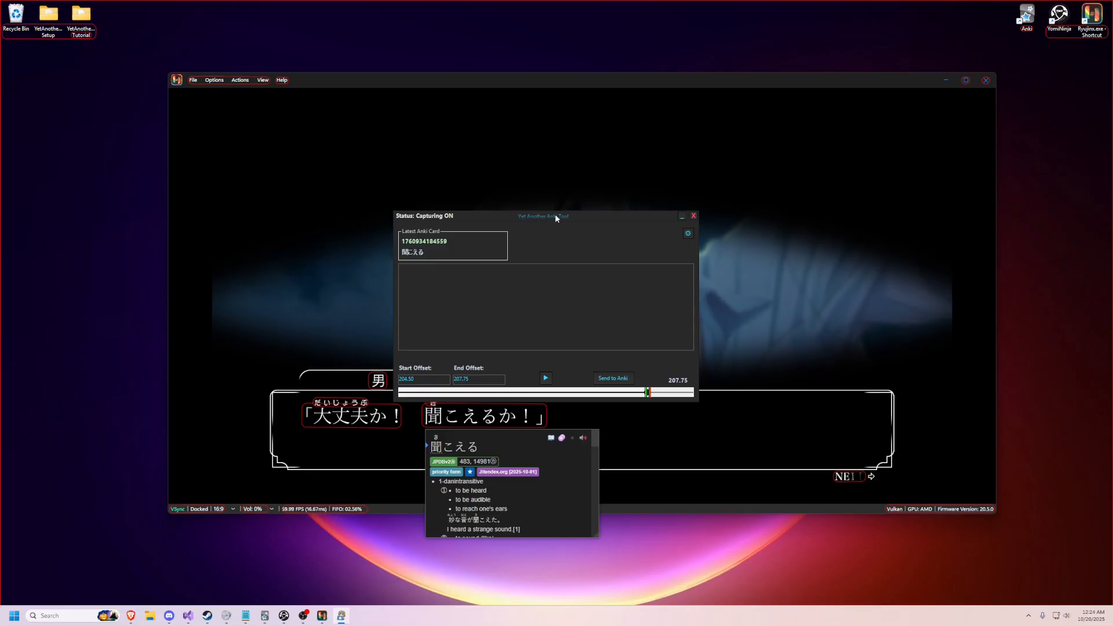
Step: Switch to Anki, preview the front and back of the new 聞こえる card in the card browser, and close both windows
{"action": "left_click_drag", "start_coordinate": [555, 214], "coordinate": [589, 176]}
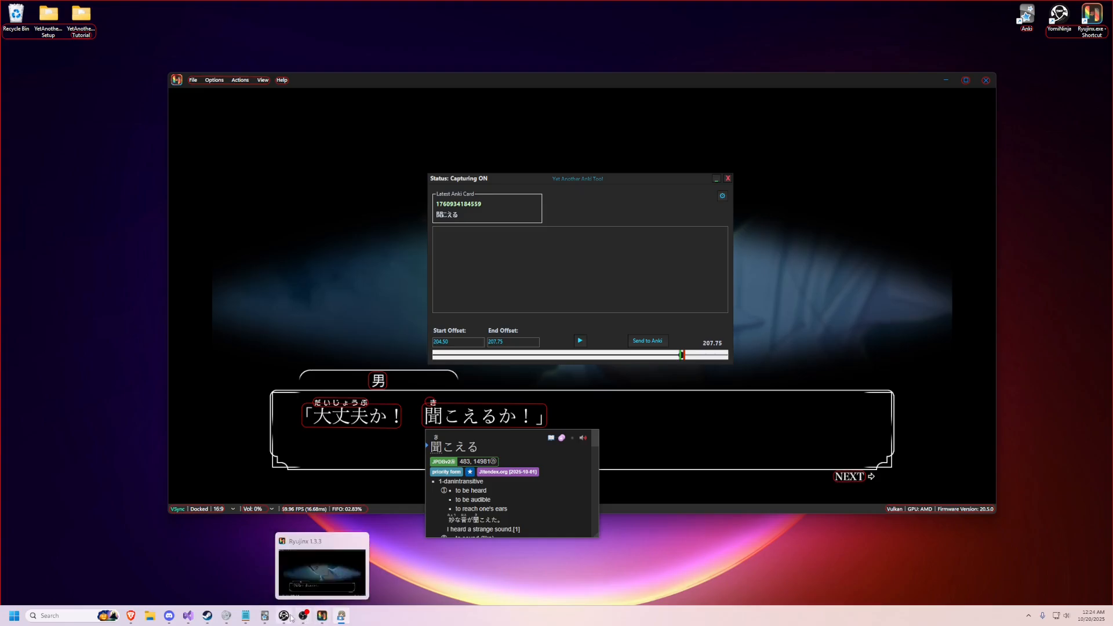
{"action": "mouse_move", "coordinate": [265, 616]}
{"action": "left_click", "coordinate": [267, 573]}
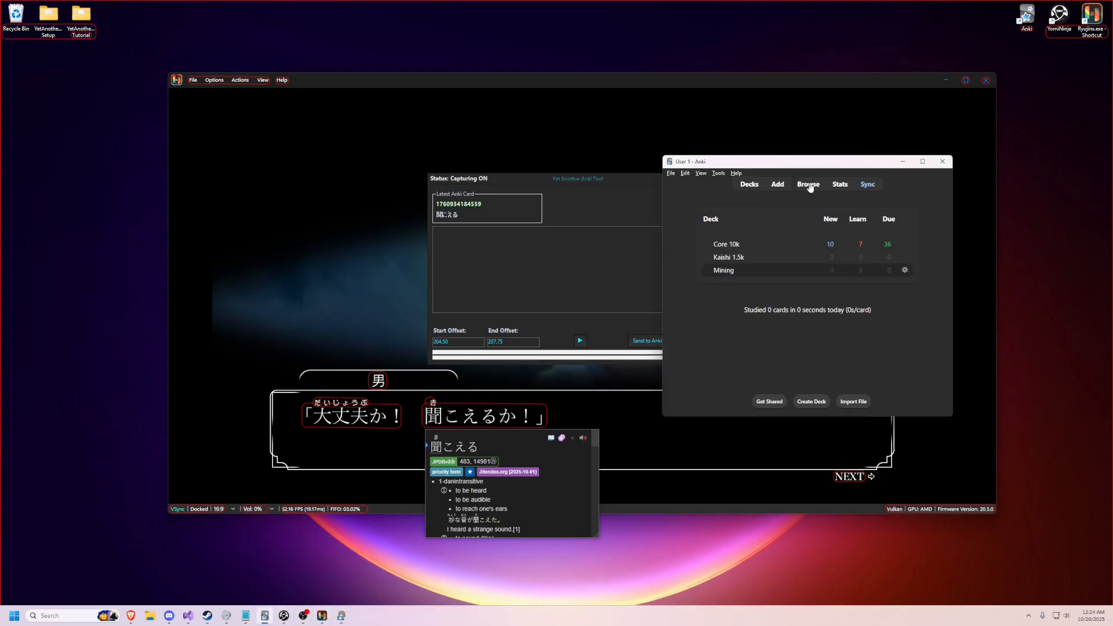
{"action": "left_click", "coordinate": [806, 185]}
{"action": "left_click", "coordinate": [247, 167]}
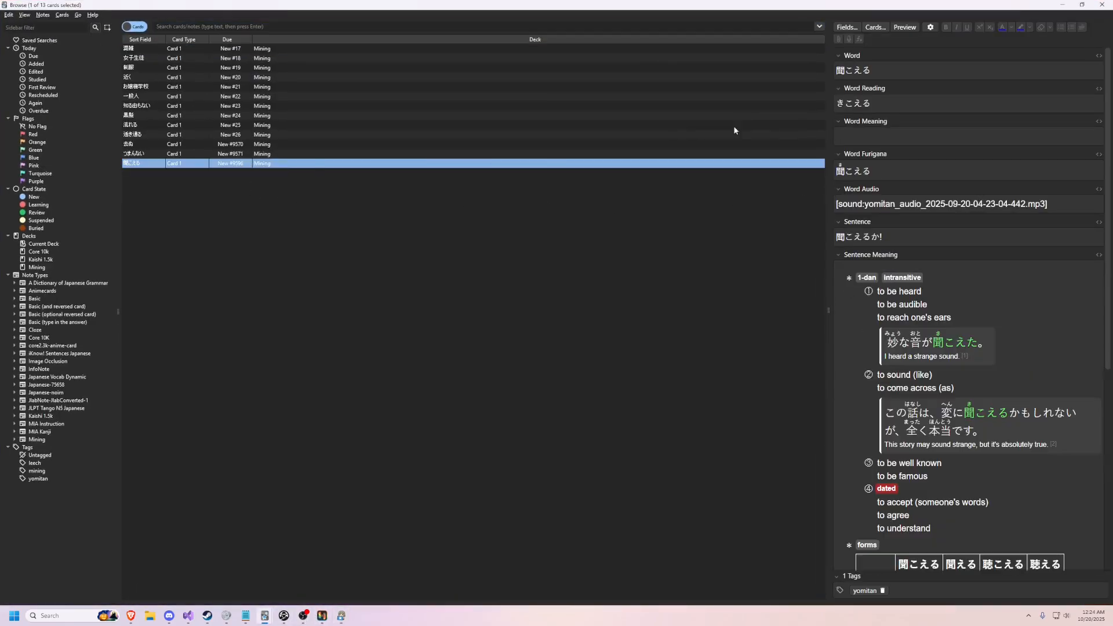
{"action": "left_click", "coordinate": [904, 27]}
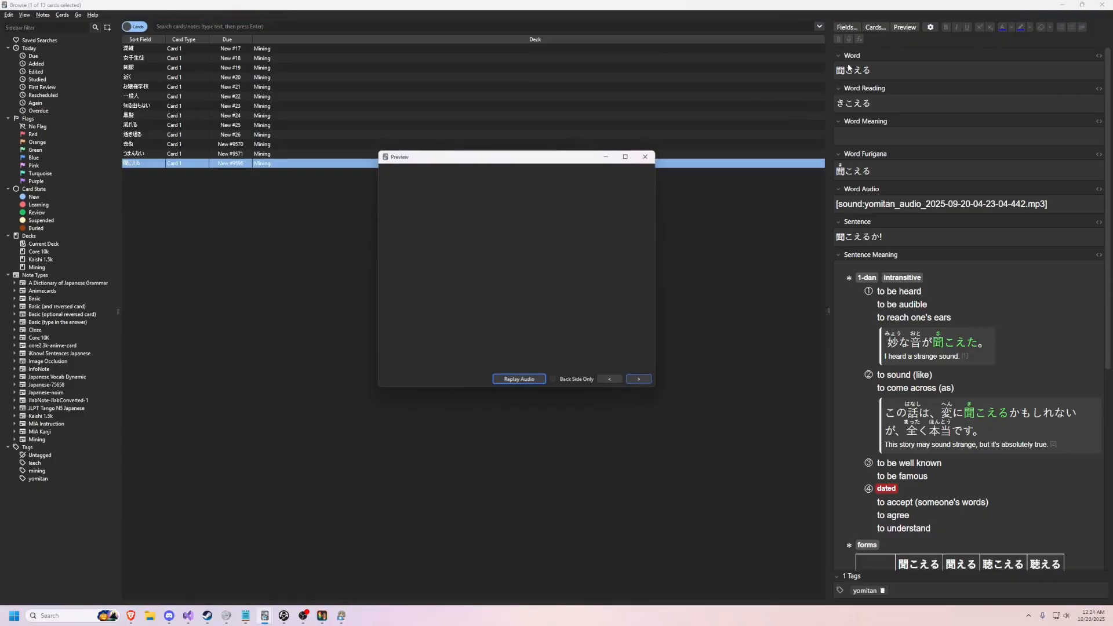
{"action": "left_click", "coordinate": [639, 380]}
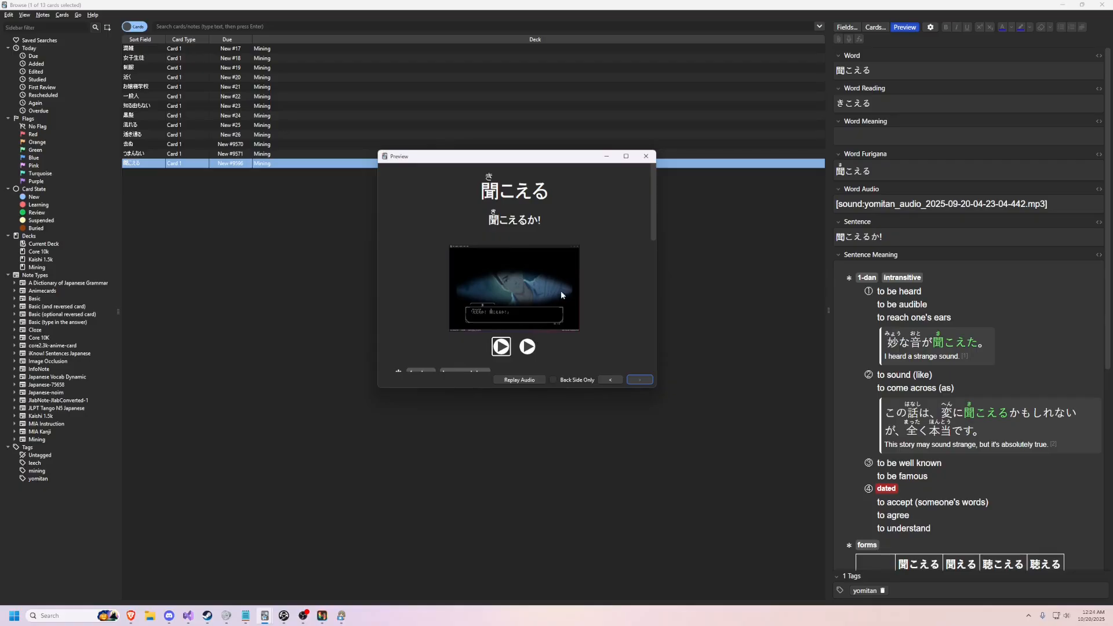
{"action": "left_click", "coordinate": [646, 156]}
{"action": "left_click", "coordinate": [1102, 5]}
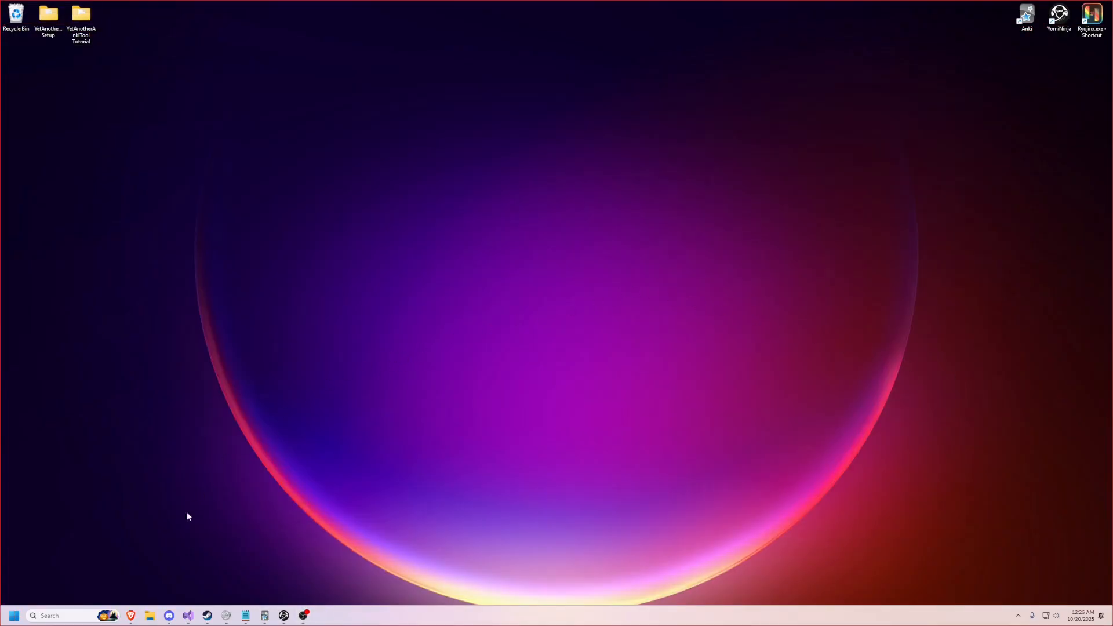
Step: Show the YetAnotherAnkiTool releases page on GitHub in the browser, highlight its address, and return to the desktop
{"action": "mouse_move", "coordinate": [131, 616]}
{"action": "left_click", "coordinate": [169, 565]}
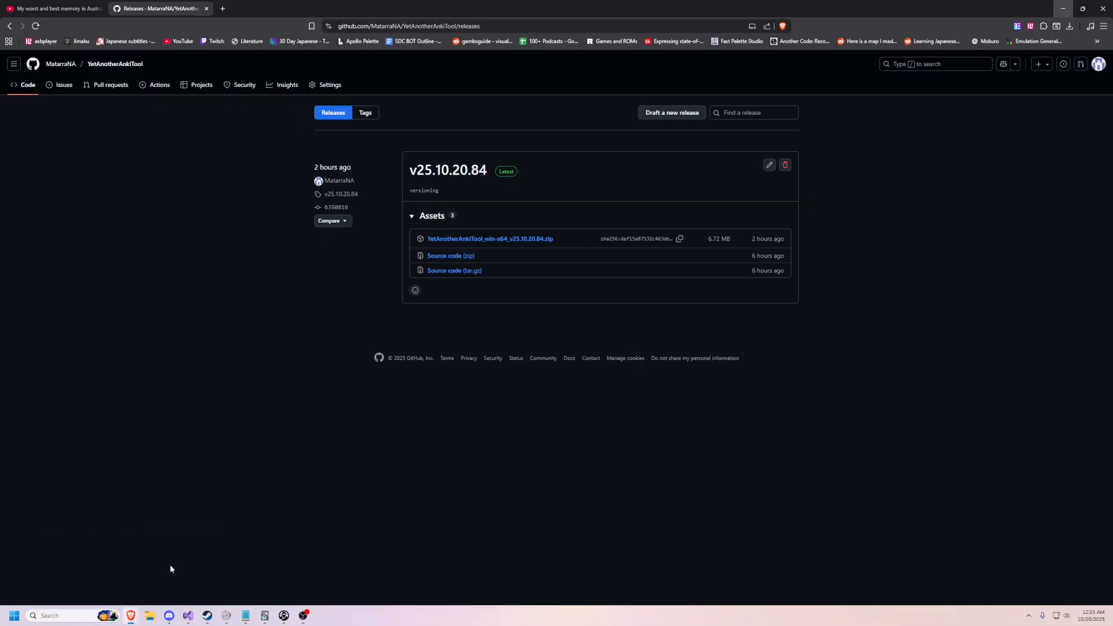
{"action": "left_click", "coordinate": [439, 24]}
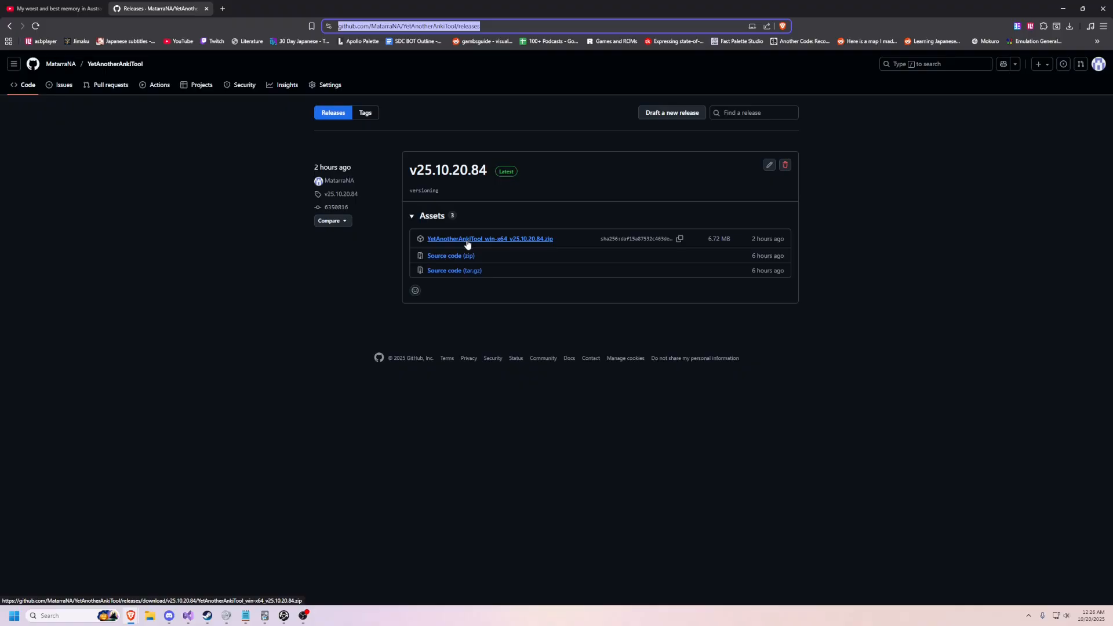
{"action": "key", "text": "super+d"}
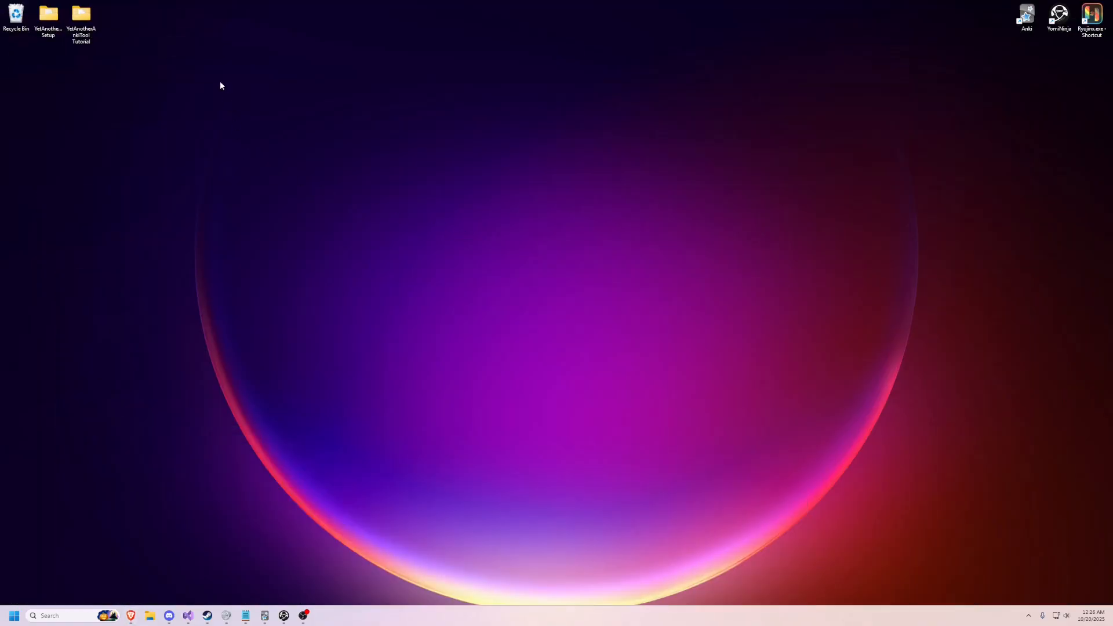
Step: Launch YetAnotherAnkiTool.exe from the YetAnotherAnkiTool Tutorial folder on the desktop and reposition its window
{"action": "double_click", "coordinate": [83, 35]}
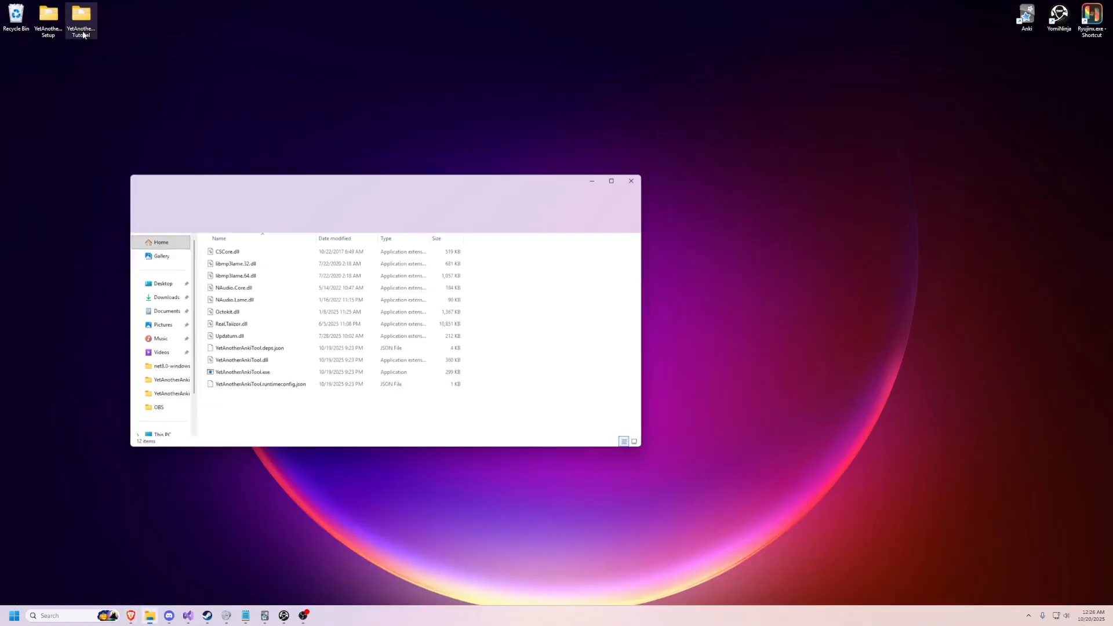
{"action": "left_click_drag", "start_coordinate": [279, 245], "coordinate": [251, 400]}
{"action": "double_click", "coordinate": [255, 373]}
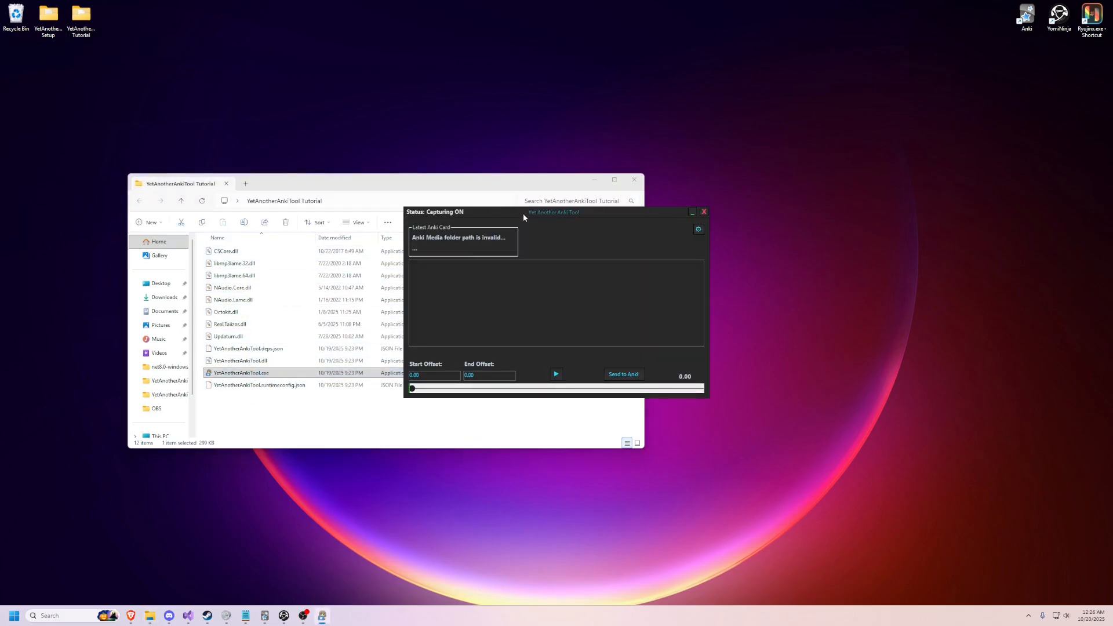
{"action": "left_click_drag", "start_coordinate": [523, 215], "coordinate": [473, 201]}
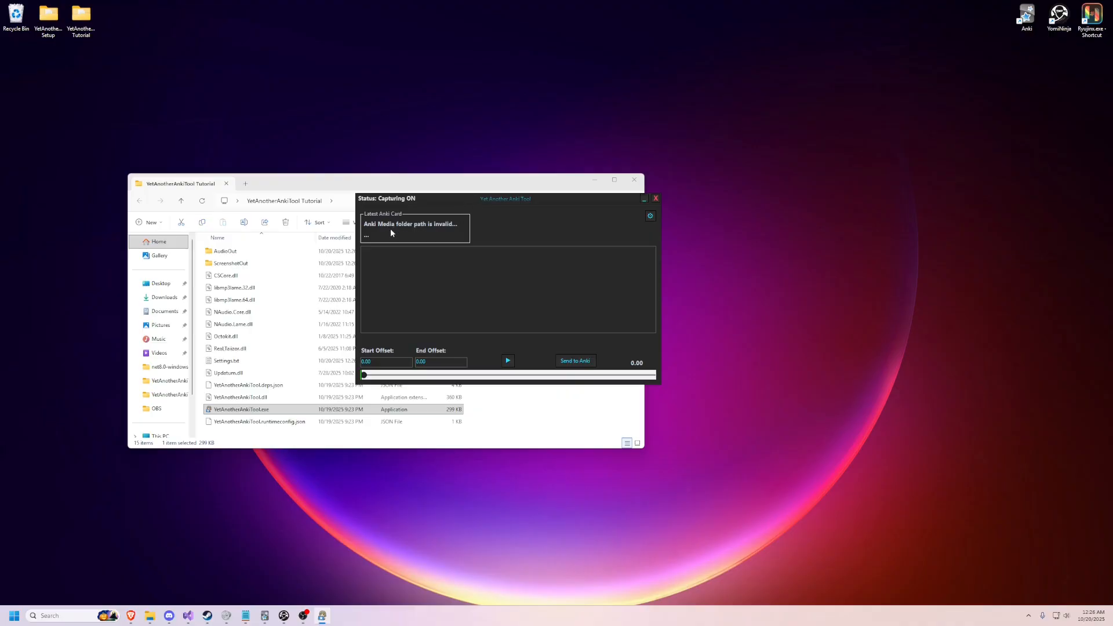
Step: Open the tool's settings and highlight the start of the AnkiMediaFolderPath value
{"action": "left_click", "coordinate": [651, 217]}
{"action": "left_click_drag", "start_coordinate": [172, 42], "coordinate": [534, 212]}
{"action": "left_click_drag", "start_coordinate": [538, 270], "coordinate": [481, 267]}
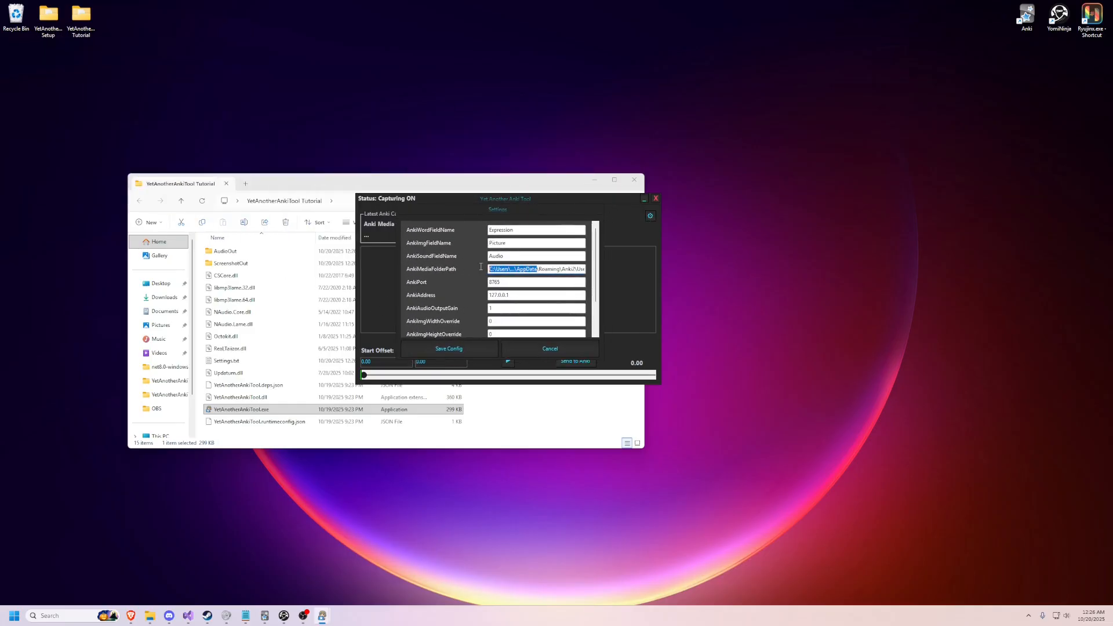
Step: Open a new File Explorer tab and go to the %appdata% folder
{"action": "left_click", "coordinate": [246, 184]}
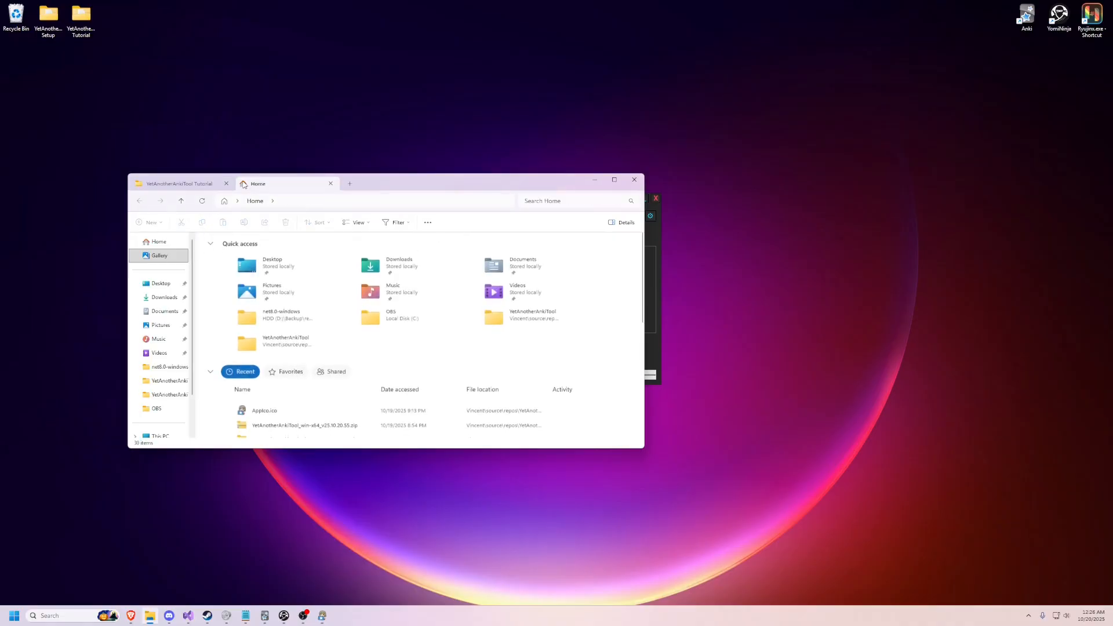
{"action": "key", "text": "alt+d"}
{"action": "type", "text": "%ao"}
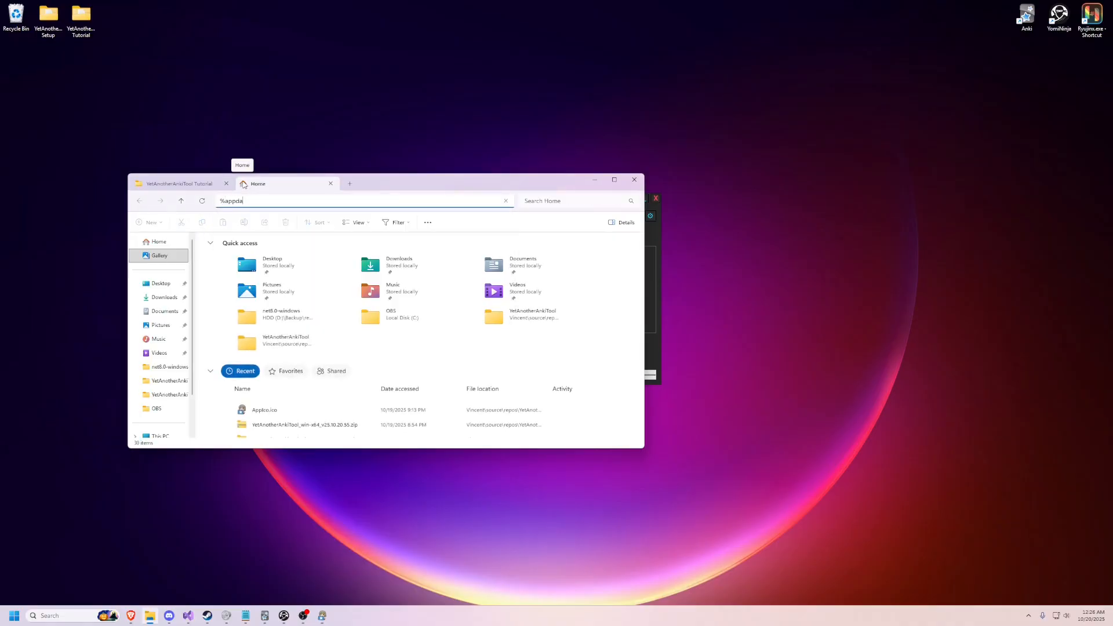
{"action": "type", "text": "pdata"}
{"action": "key", "text": "Return"}
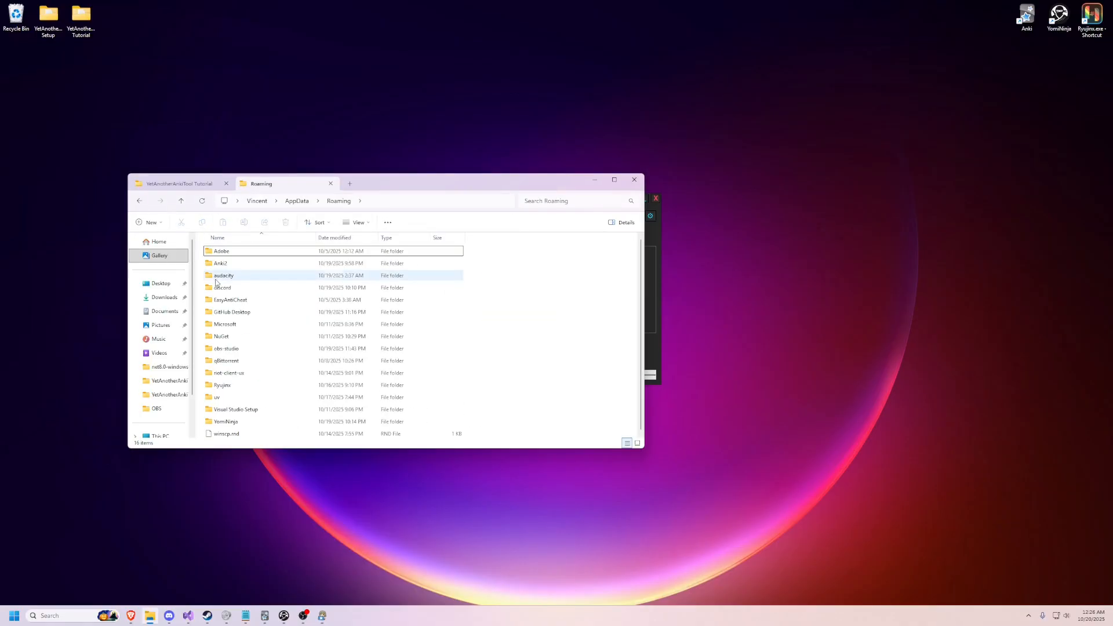
Step: Open the collection.media folder inside Anki2's User 1 profile folder and copy its full path
{"action": "double_click", "coordinate": [223, 269]}
{"action": "double_click", "coordinate": [224, 275]}
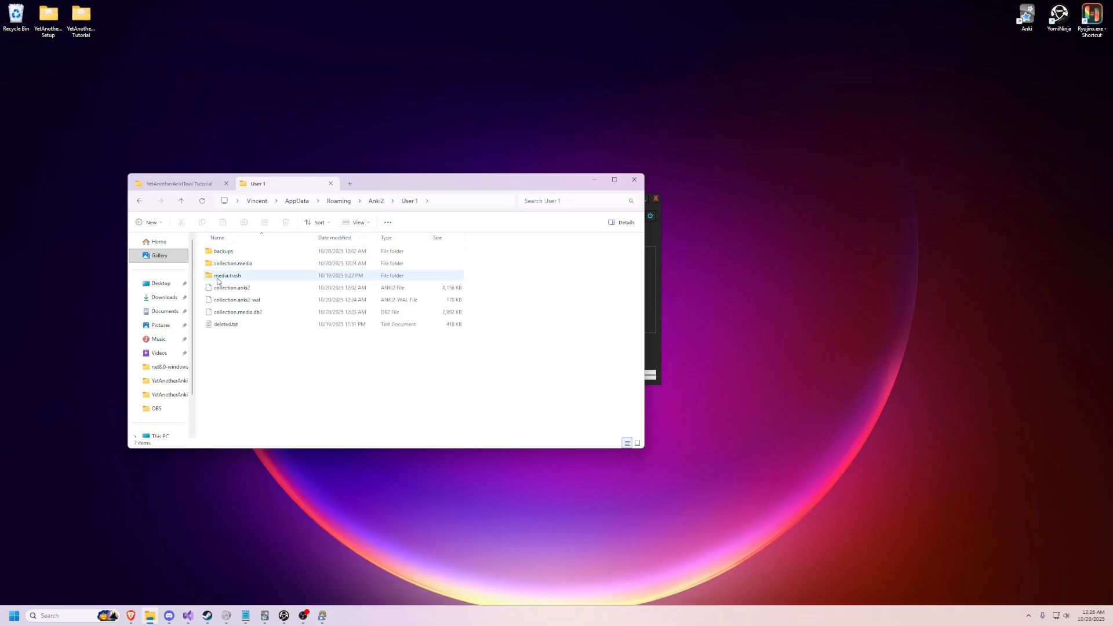
{"action": "double_click", "coordinate": [226, 279]}
{"action": "key", "text": "alt+Left"}
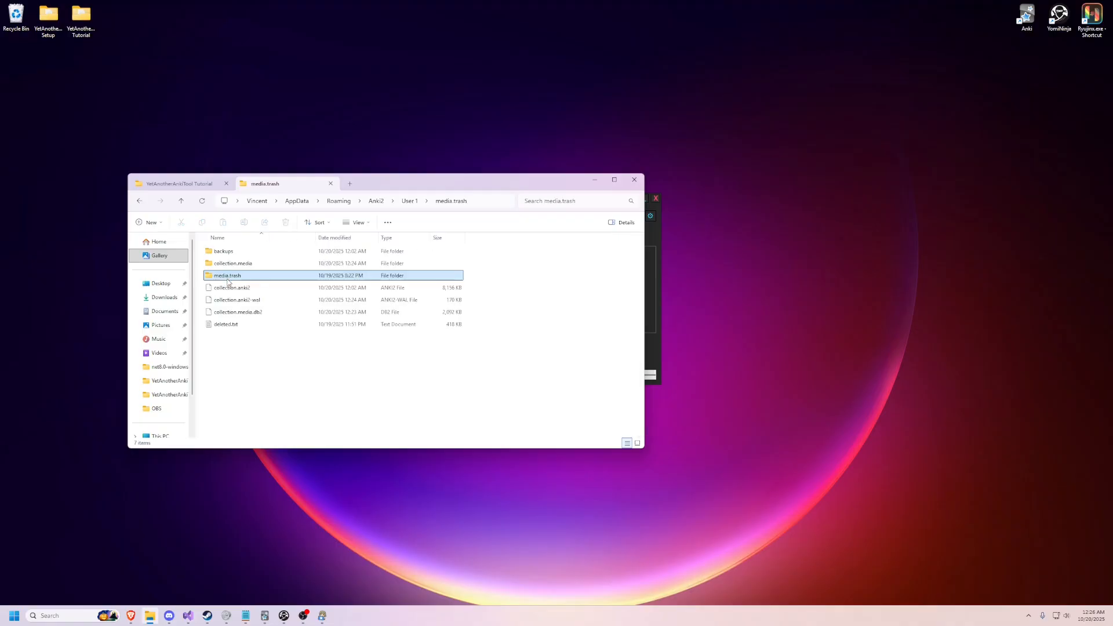
{"action": "key", "text": "Up"}
{"action": "key", "text": "Return"}
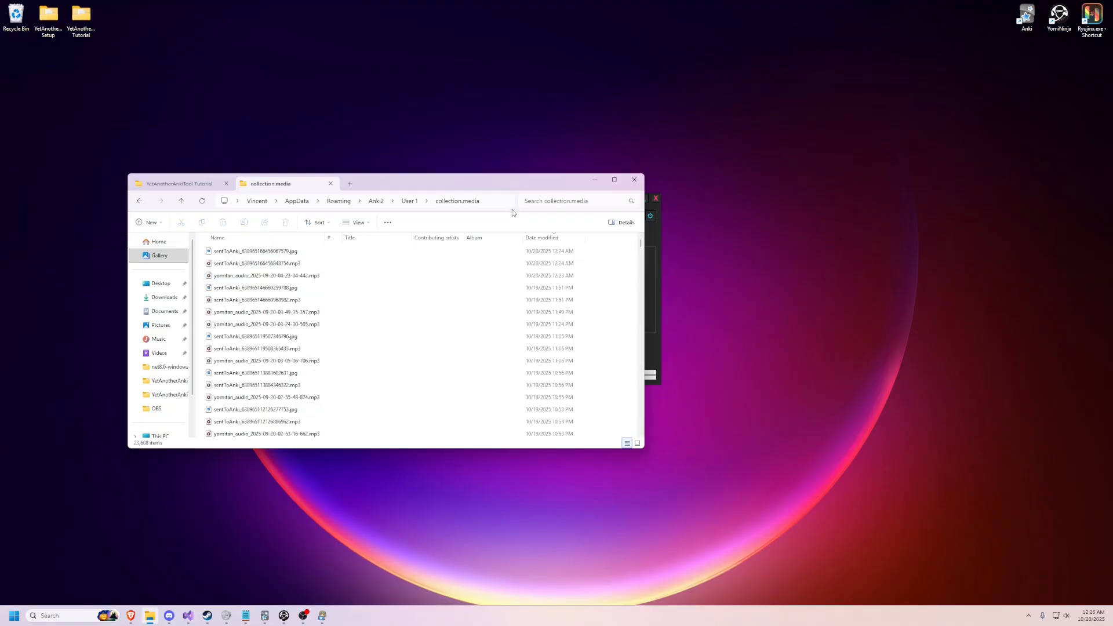
{"action": "left_click", "coordinate": [495, 204]}
{"action": "left_click_drag", "start_coordinate": [423, 201], "coordinate": [207, 203]}
{"action": "key", "text": "ctrl+c"}
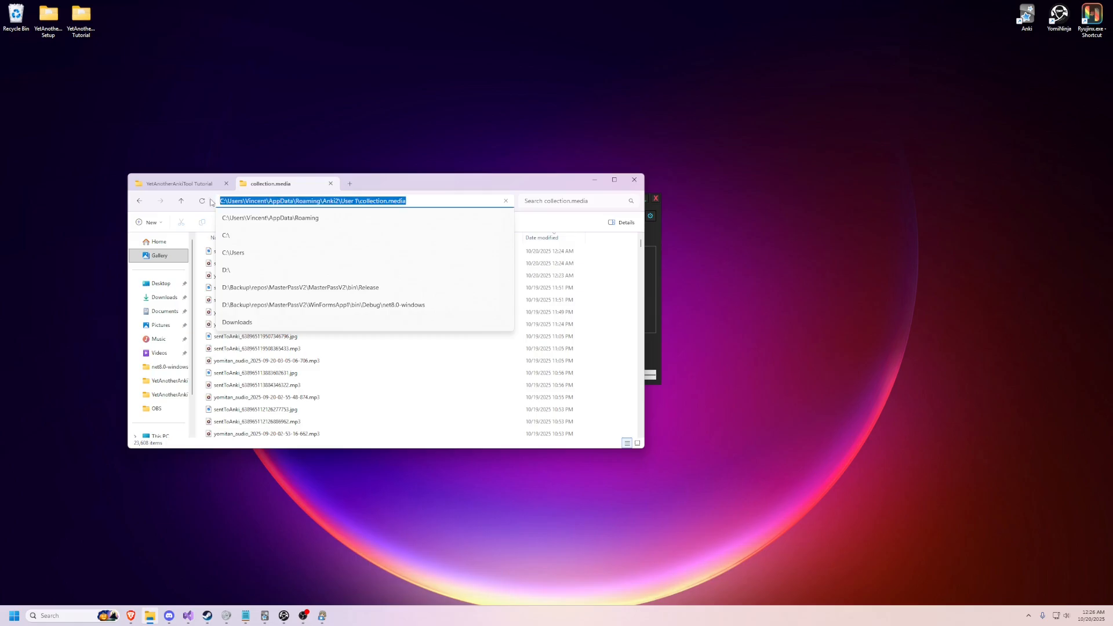
Step: Replace the AnkiMediaFolderPath value in the tool's settings with the copied collection.media path
{"action": "left_click", "coordinate": [656, 262]}
{"action": "left_click", "coordinate": [548, 269]}
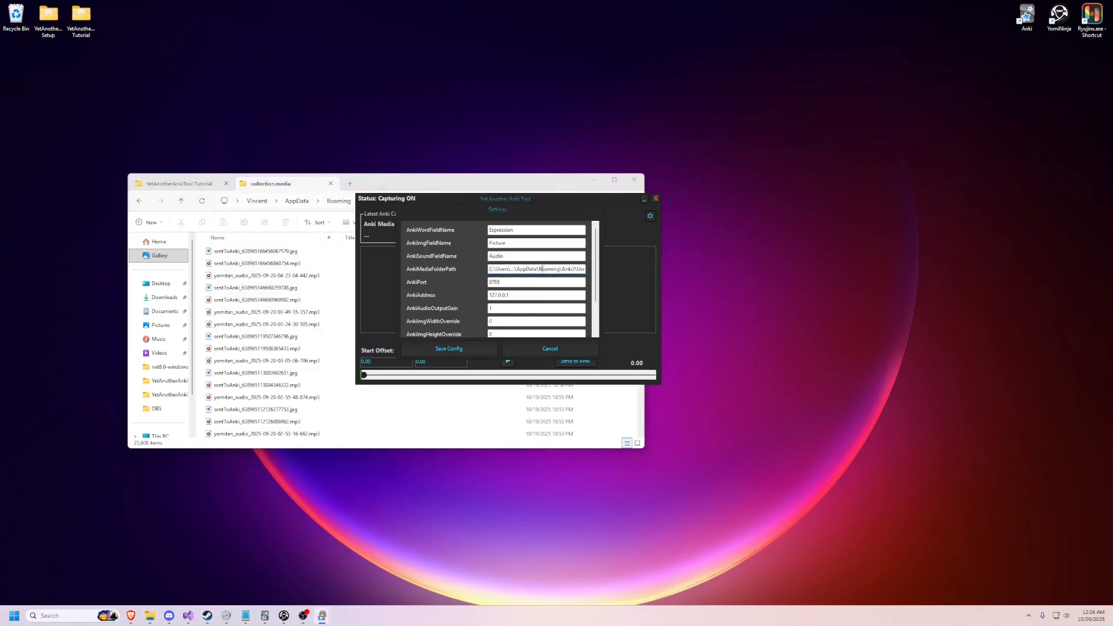
{"action": "key", "text": "ctrl+a"}
{"action": "key", "text": "ctrl+v"}
{"action": "key", "text": "shift+Tab"}
{"action": "key", "text": "shift+Tab"}
{"action": "key", "text": "shift+Tab"}
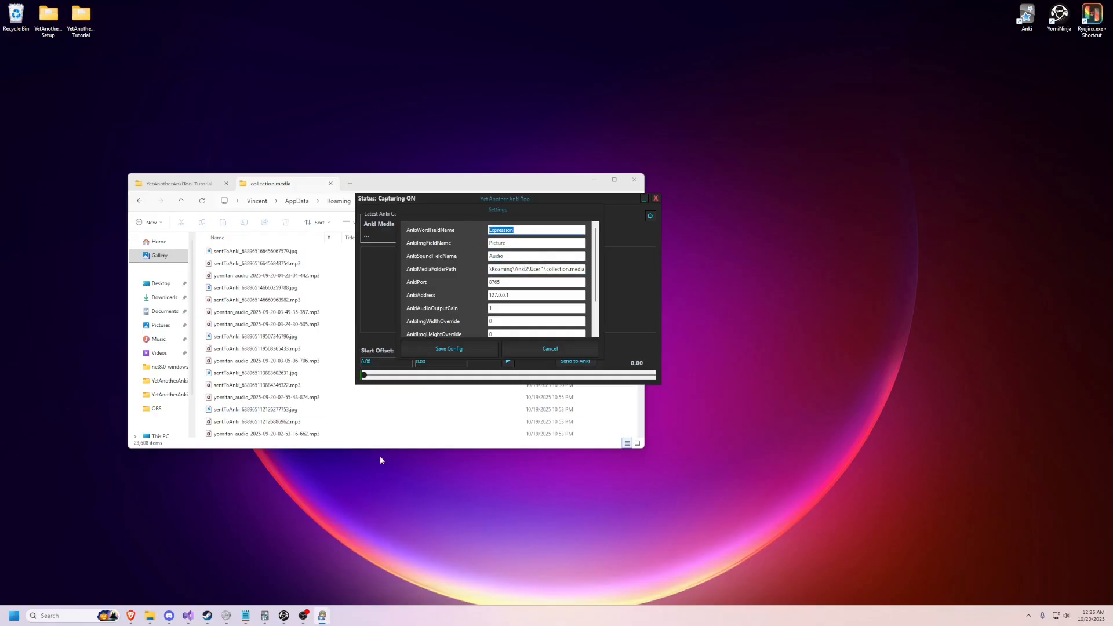
{"action": "mouse_move", "coordinate": [536, 214]}
{"action": "left_mouse_down"}
{"action": "mouse_move", "coordinate": [504, 207]}
{"action": "mouse_move", "coordinate": [524, 217]}
{"action": "left_mouse_up"}
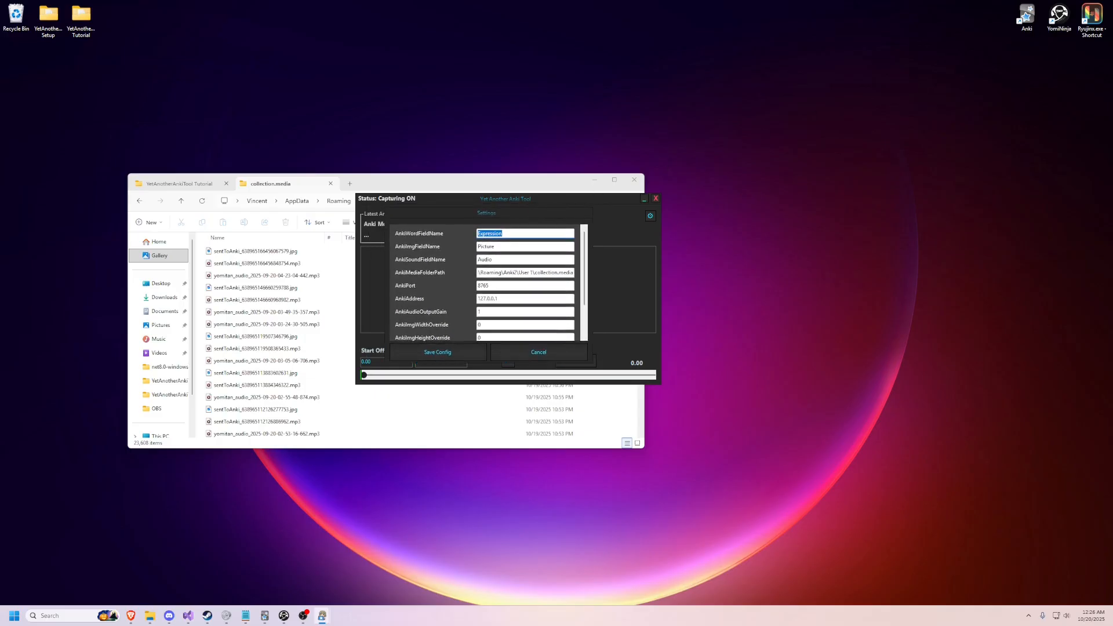
Step: Switch to Anki, select the 聞こえる card in the card browser, and show the fields of its Mining note type
{"action": "left_click", "coordinate": [265, 616]}
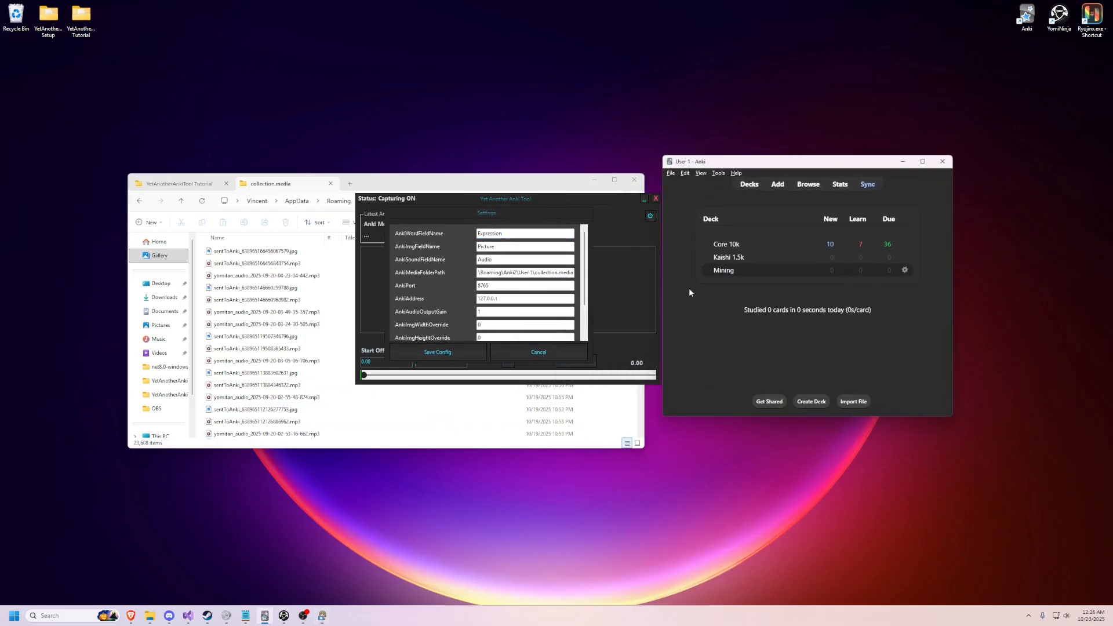
{"action": "left_click_drag", "start_coordinate": [822, 164], "coordinate": [853, 162]}
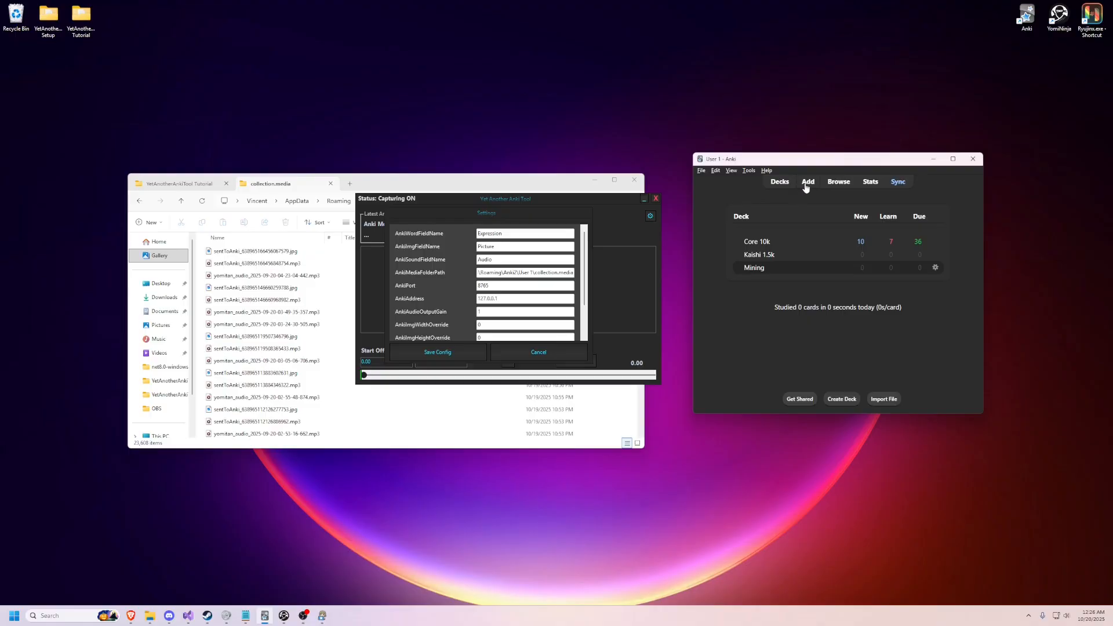
{"action": "left_click", "coordinate": [832, 183]}
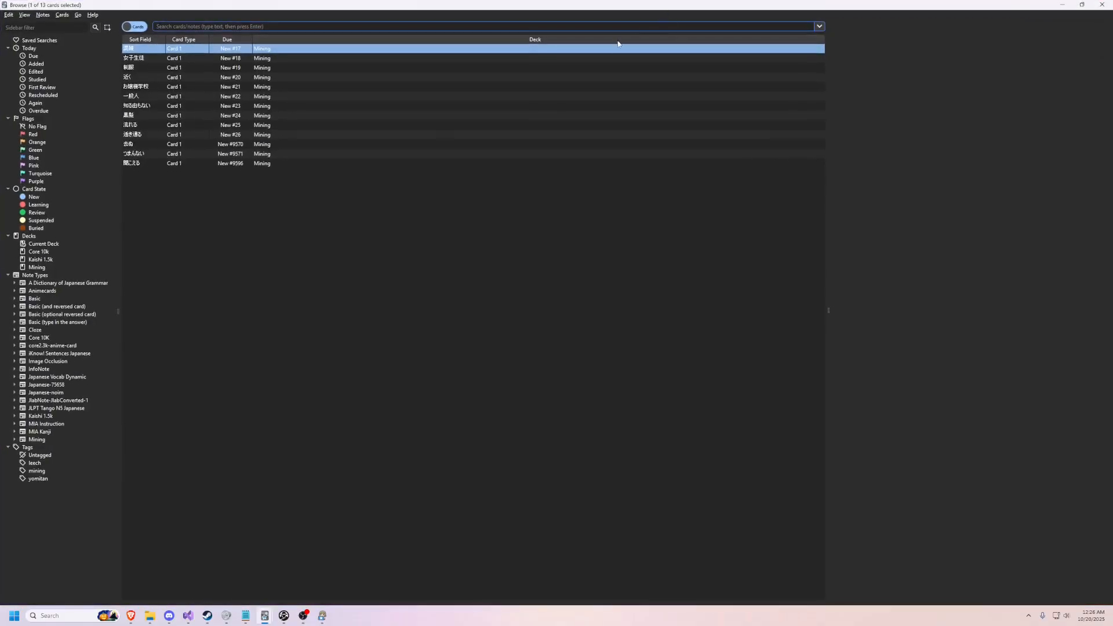
{"action": "left_click", "coordinate": [153, 165]}
{"action": "scroll", "coordinate": [910, 356], "scroll_direction": "down", "scroll_amount": 2}
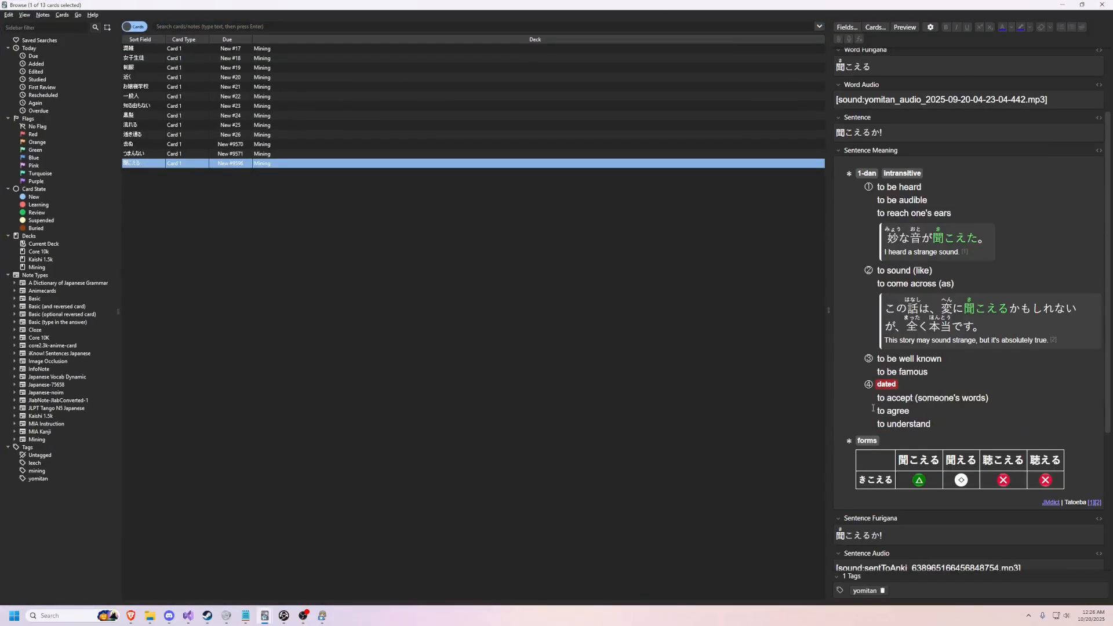
{"action": "scroll", "coordinate": [905, 337], "scroll_direction": "up", "scroll_amount": 2}
{"action": "left_click", "coordinate": [855, 29]}
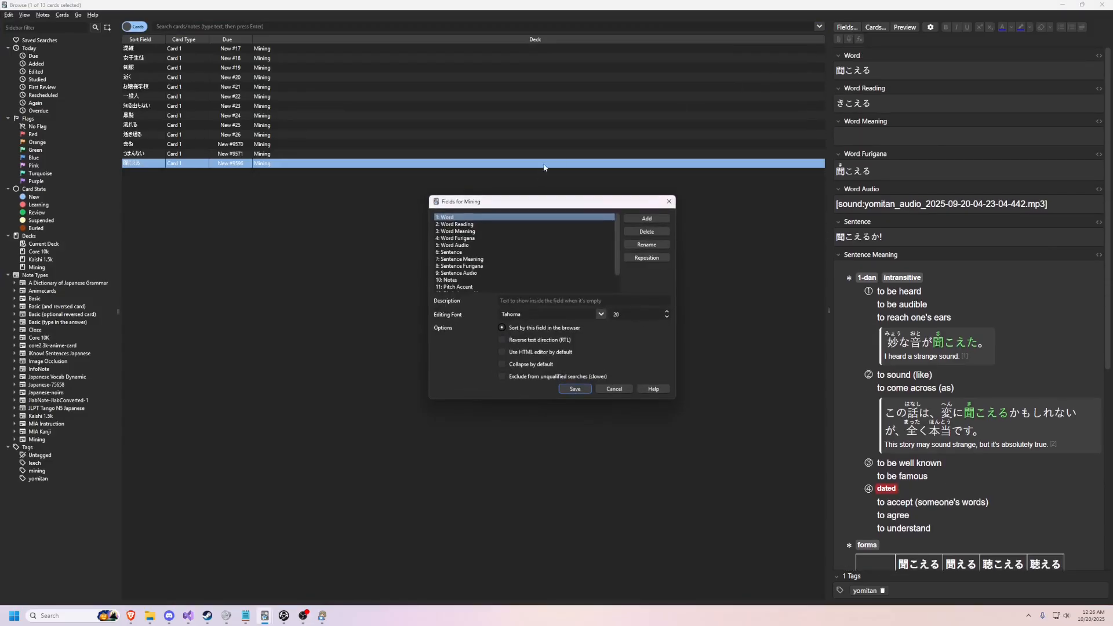
{"action": "left_click_drag", "start_coordinate": [570, 207], "coordinate": [822, 232]}
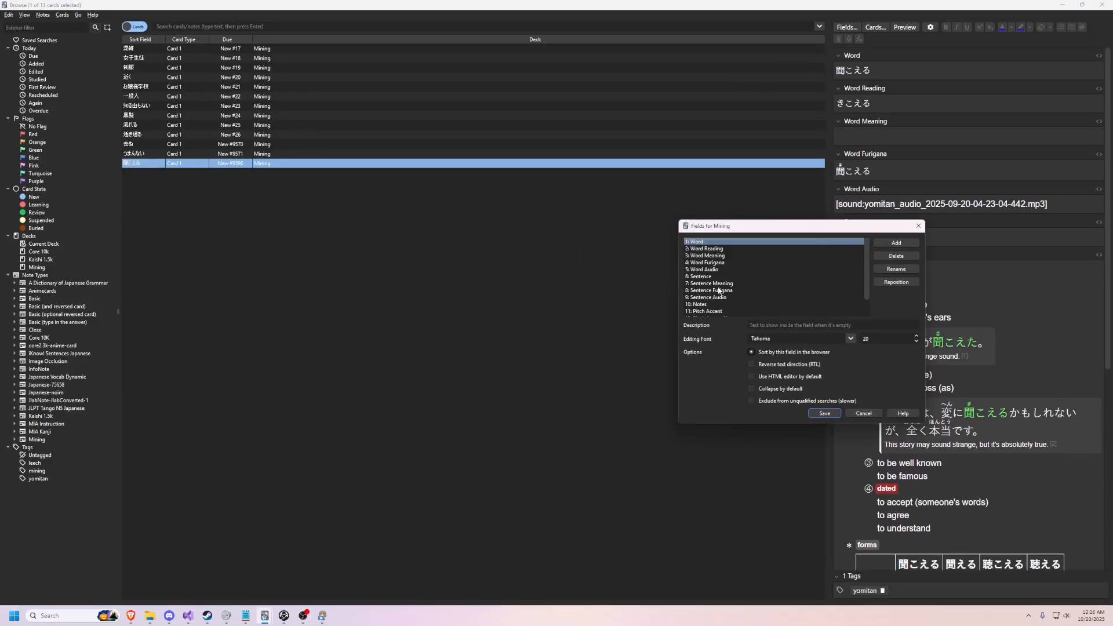
Step: Switch to Yet Another Anki Tool, place its settings beside Anki's field list, and set AnkiWordFieldName to Word
{"action": "left_click", "coordinate": [346, 575]}
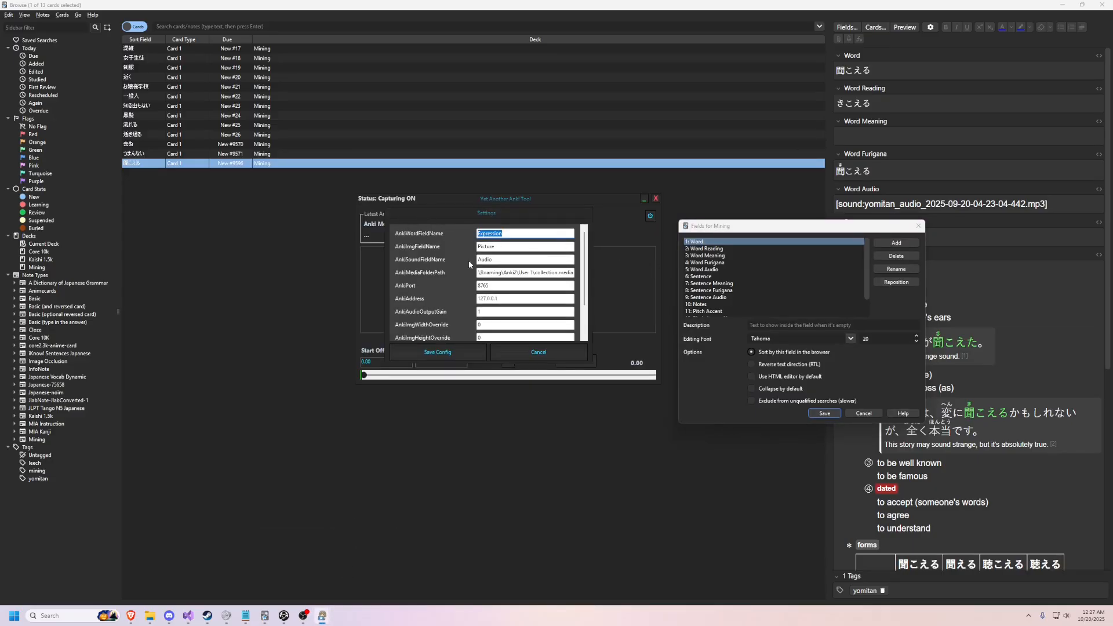
{"action": "left_click_drag", "start_coordinate": [482, 217], "coordinate": [393, 216]}
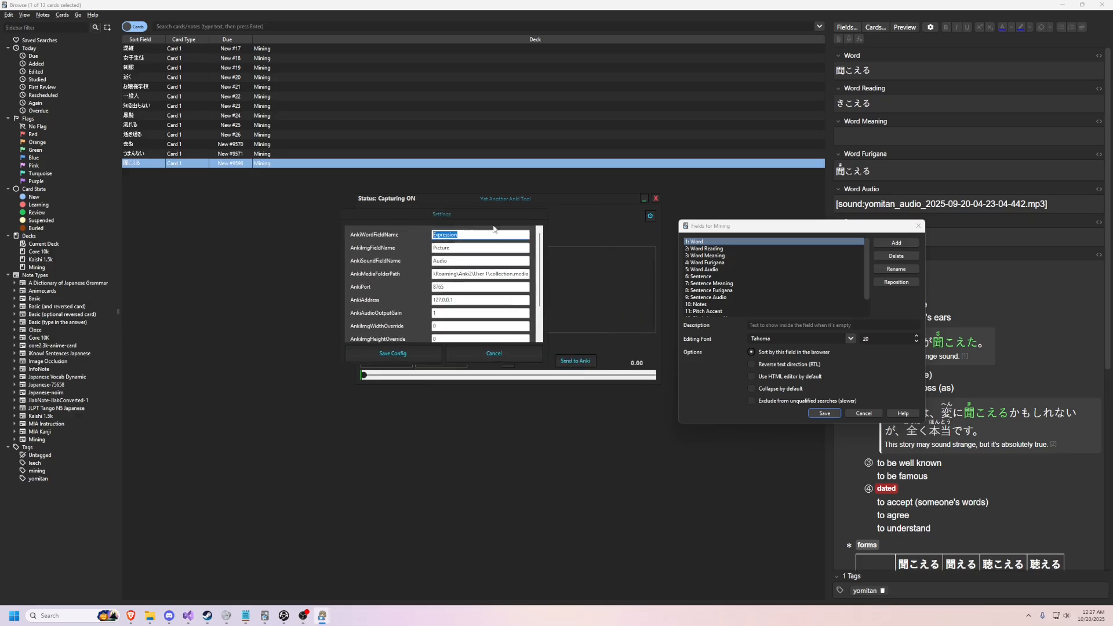
{"action": "left_click", "coordinate": [720, 241]}
{"action": "key", "text": "alt+Tab"}
{"action": "type", "text": "Word"}
Step: Check AnkiImgFieldName against the Mining note type's fields and set AnkiSoundFieldName to Sentence Audio
{"action": "double_click", "coordinate": [457, 247]}
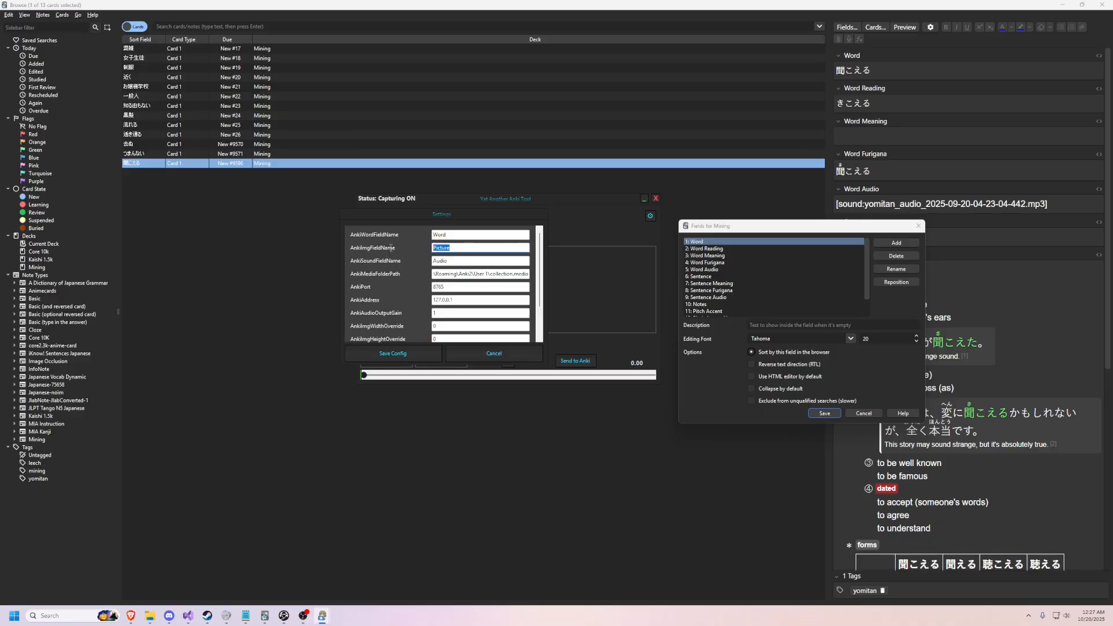
{"action": "scroll", "coordinate": [709, 307], "scroll_direction": "down", "scroll_amount": 1}
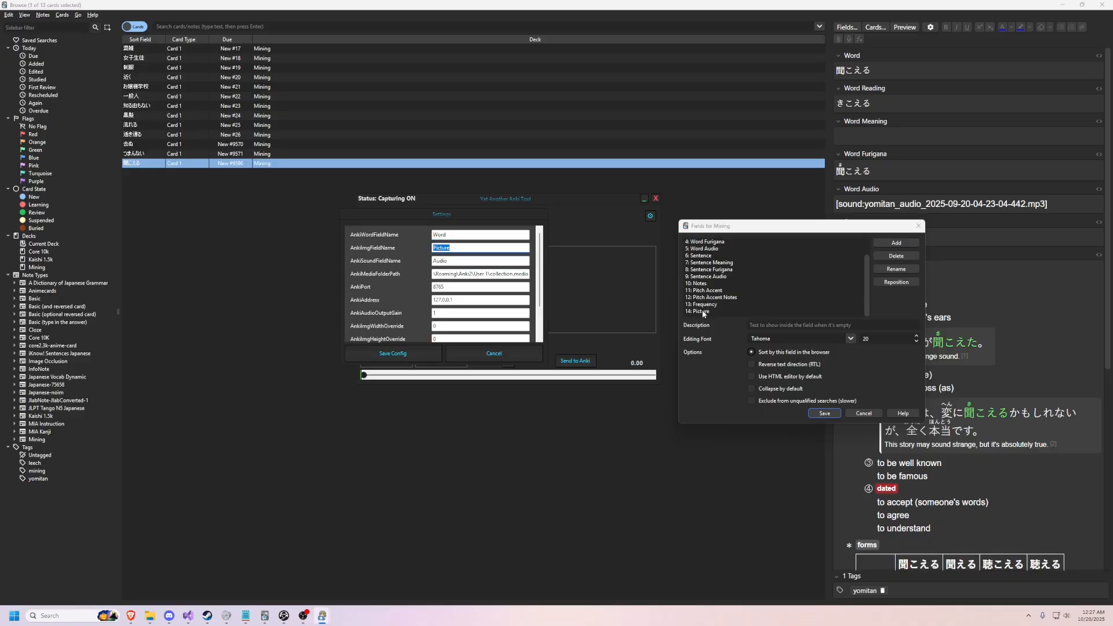
{"action": "double_click", "coordinate": [459, 261]}
{"action": "scroll", "coordinate": [729, 295], "scroll_direction": "up", "scroll_amount": 1}
{"action": "left_click", "coordinate": [710, 297]}
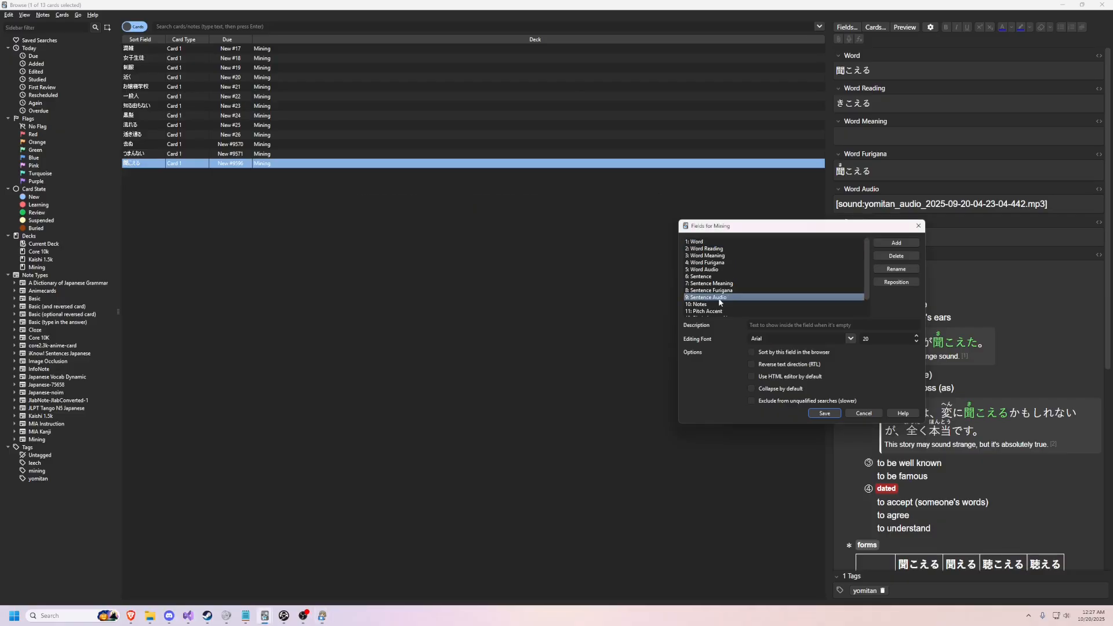
{"action": "key", "text": "alt+Tab"}
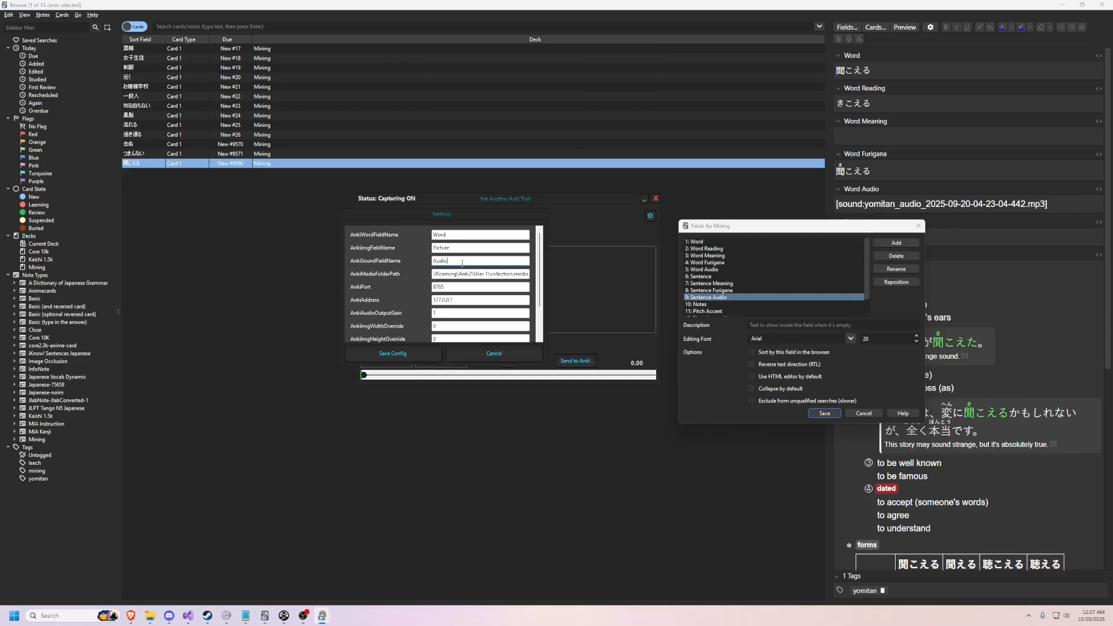
{"action": "type", "text": "Sentence"}
Step: Review the AnkiPort and AnkiAddress settings and set AnkiAudioOutputGain to 30
{"action": "left_click", "coordinate": [445, 286]}
{"action": "key", "text": "Tab"}
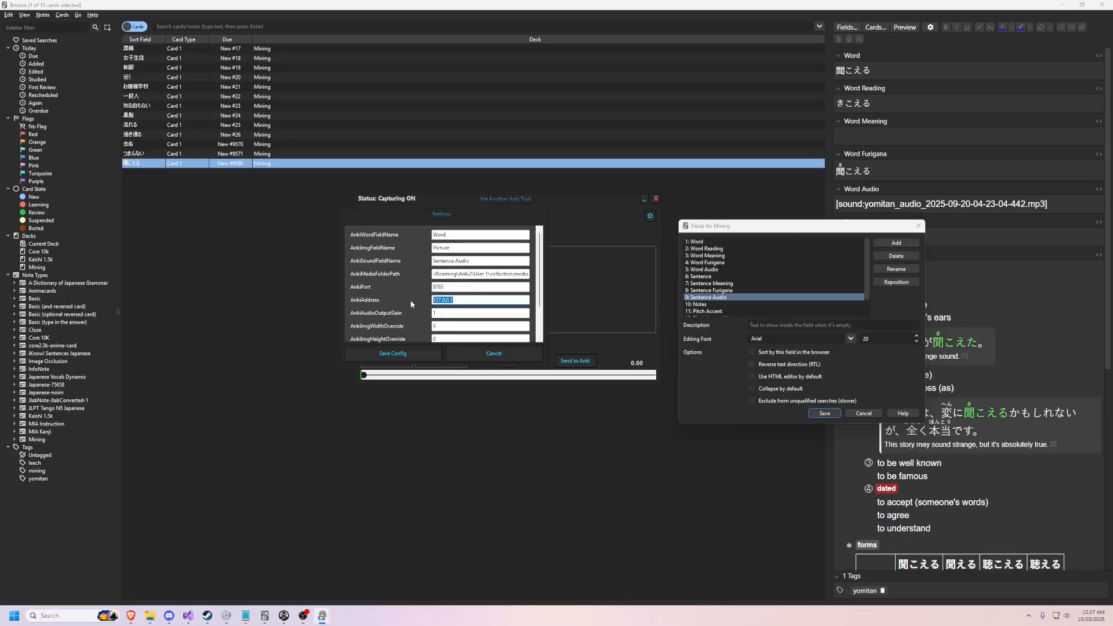
{"action": "scroll", "coordinate": [444, 293], "scroll_direction": "down", "scroll_amount": 2}
{"action": "key", "text": "shift+Tab"}
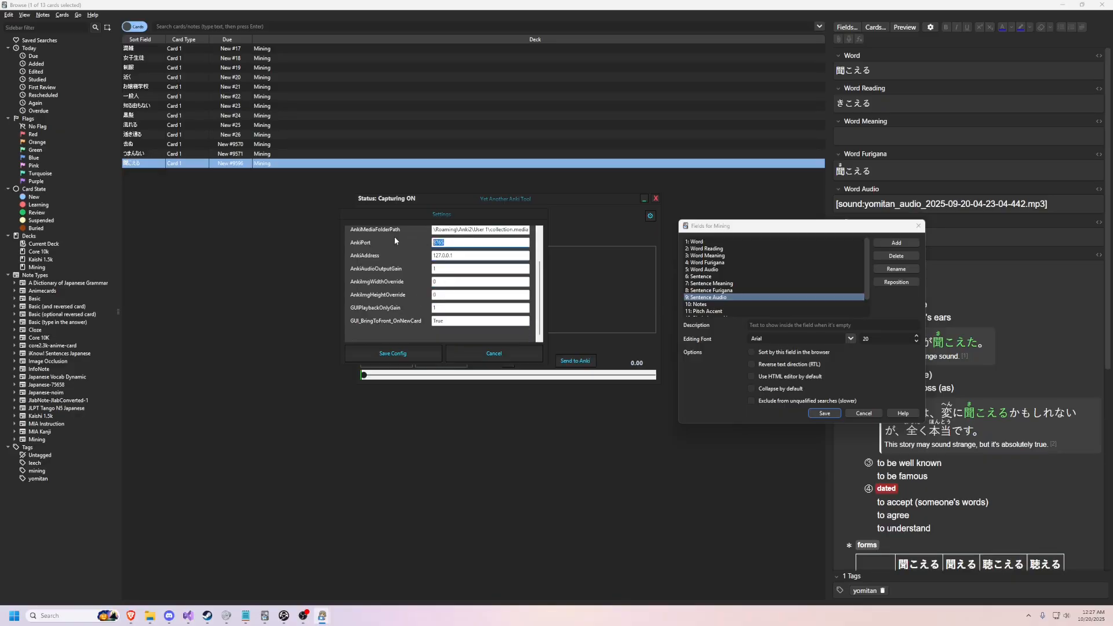
{"action": "key", "text": "Tab"}
{"action": "key", "text": "Tab"}
Step: Set GUIPlaybackOnlyGain to 5, review GUI_BringToFront_OnNewCard, and save the tool's configuration
{"action": "left_click", "coordinate": [474, 305]}
{"action": "left_click_drag", "start_coordinate": [488, 213], "coordinate": [399, 206]}
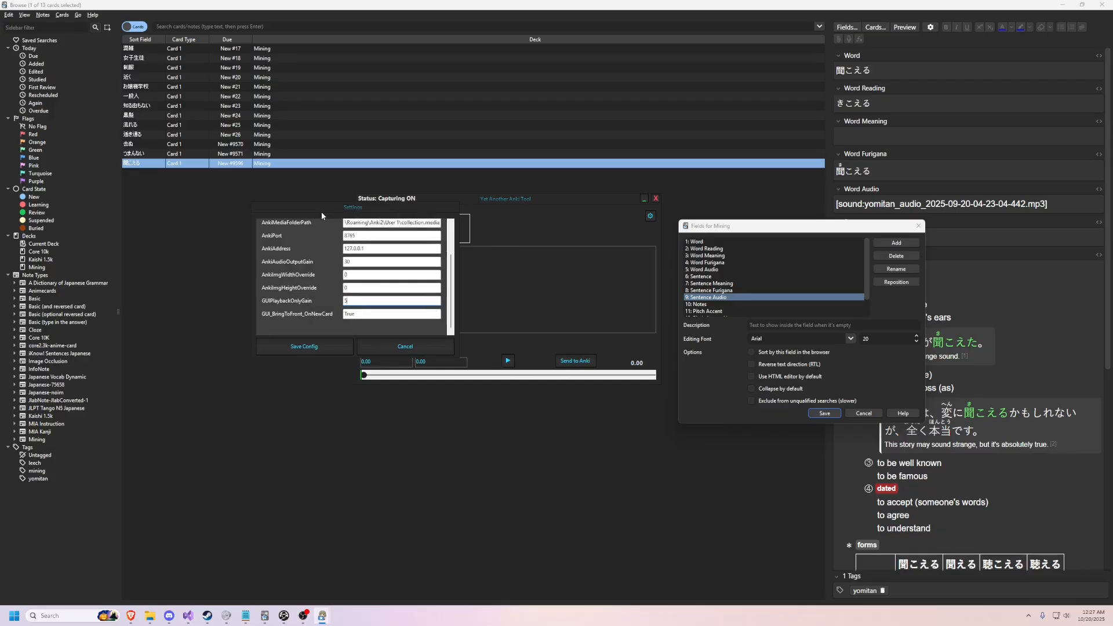
{"action": "left_click_drag", "start_coordinate": [321, 211], "coordinate": [301, 206]}
{"action": "double_click", "coordinate": [341, 313]}
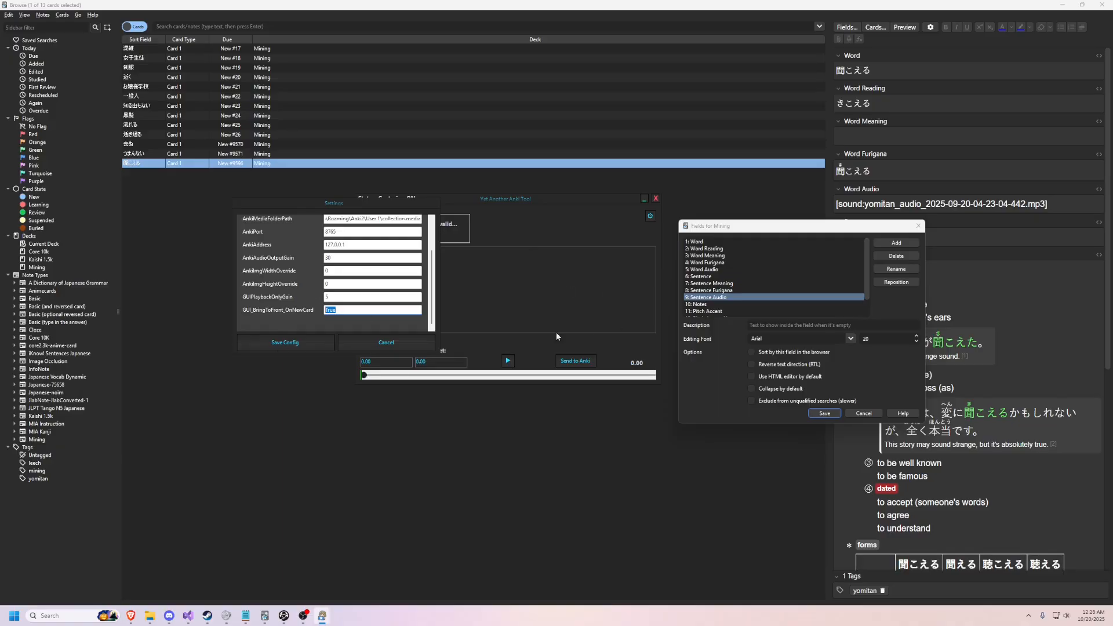
{"action": "left_click", "coordinate": [284, 342]}
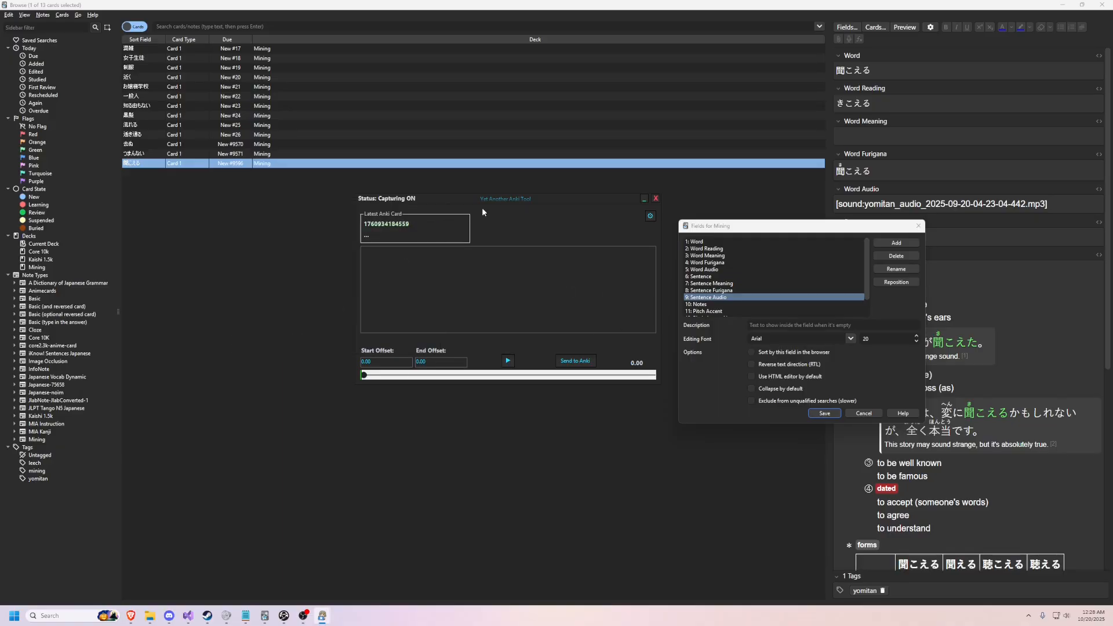
Step: Close the Mining fields dialog, discarding its changes, and Anki's card browser, and reposition the tool's window
{"action": "left_click_drag", "start_coordinate": [482, 208], "coordinate": [411, 221]}
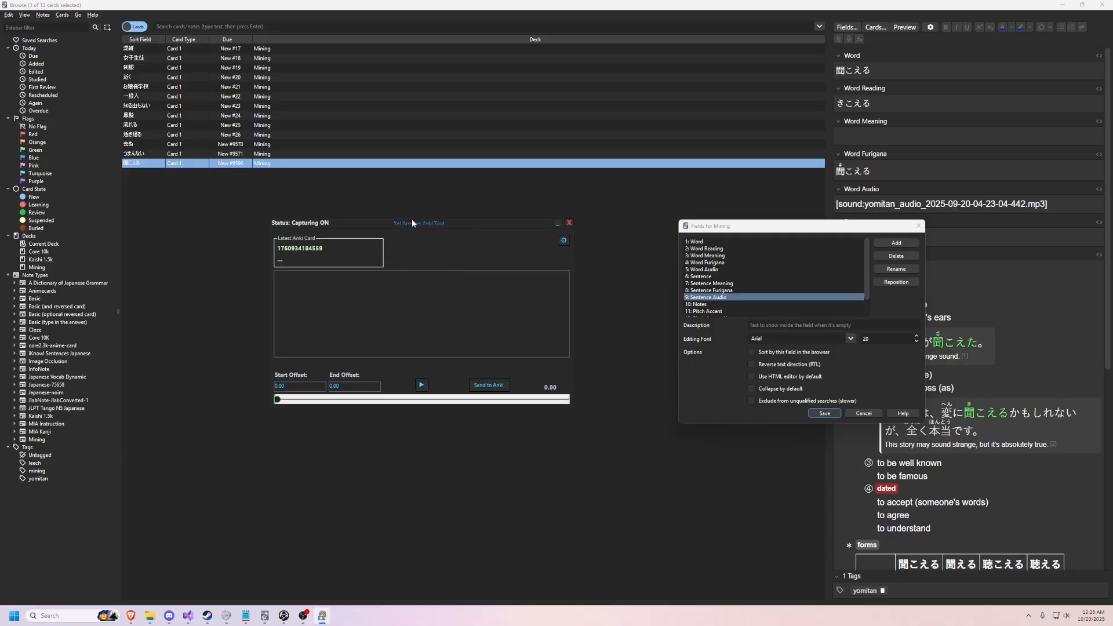
{"action": "left_click", "coordinate": [918, 226]}
{"action": "left_click", "coordinate": [783, 336]}
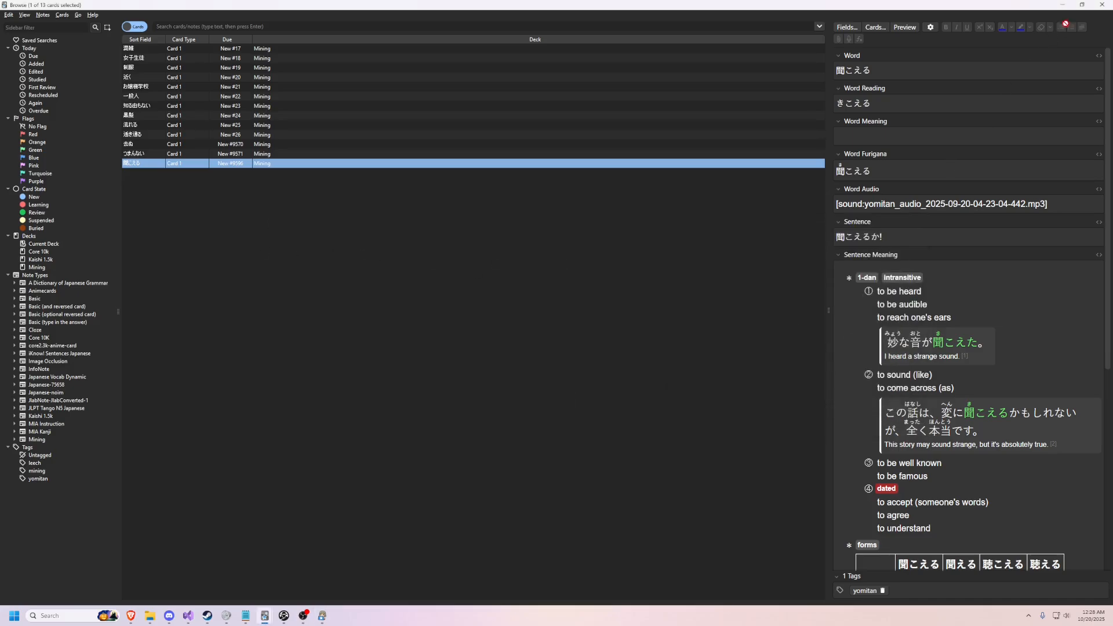
{"action": "left_click", "coordinate": [1103, 4]}
{"action": "left_click_drag", "start_coordinate": [381, 221], "coordinate": [464, 222]}
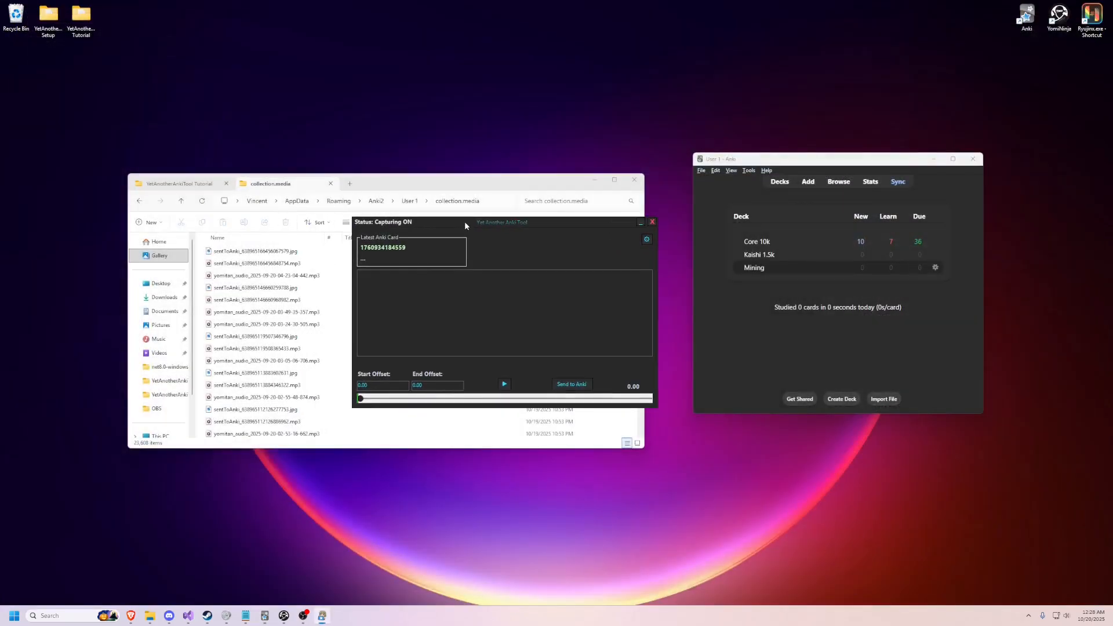
Step: Examine the contents of the ScreenshotOut and AudioOut folders inside the YetAnotherAnkiTool Tutorial folder
{"action": "left_click", "coordinate": [180, 183]}
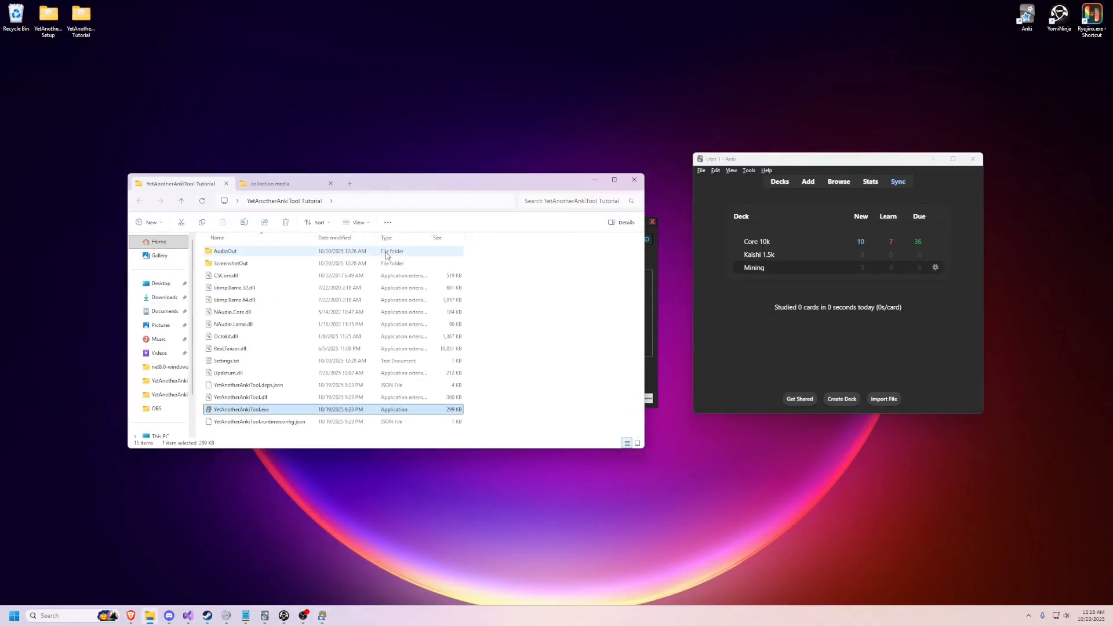
{"action": "double_click", "coordinate": [310, 264]}
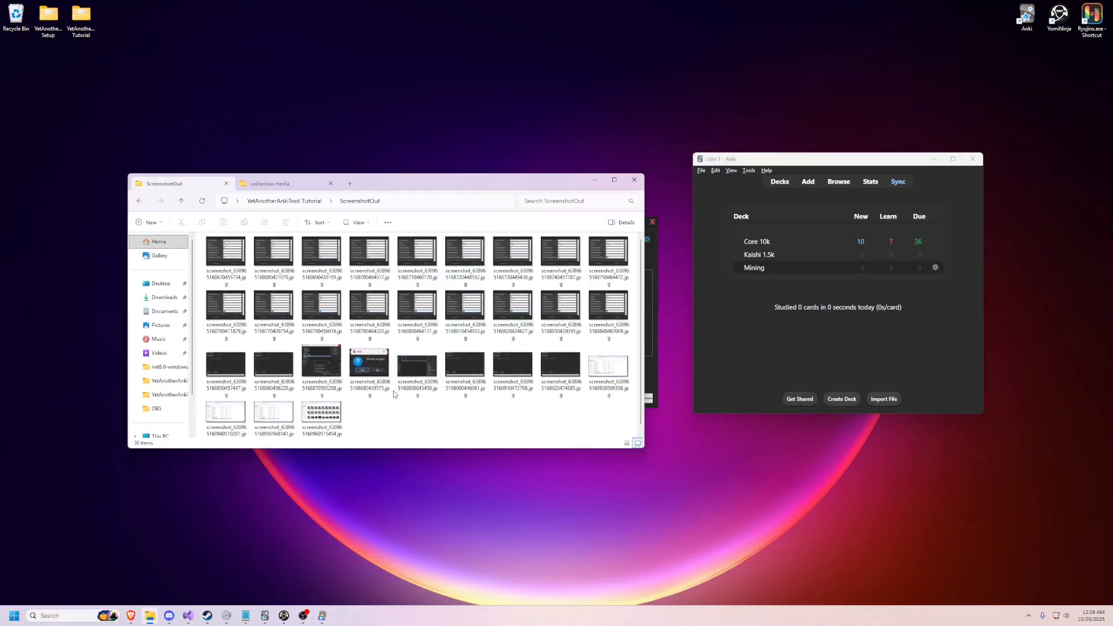
{"action": "left_click", "coordinate": [309, 202]}
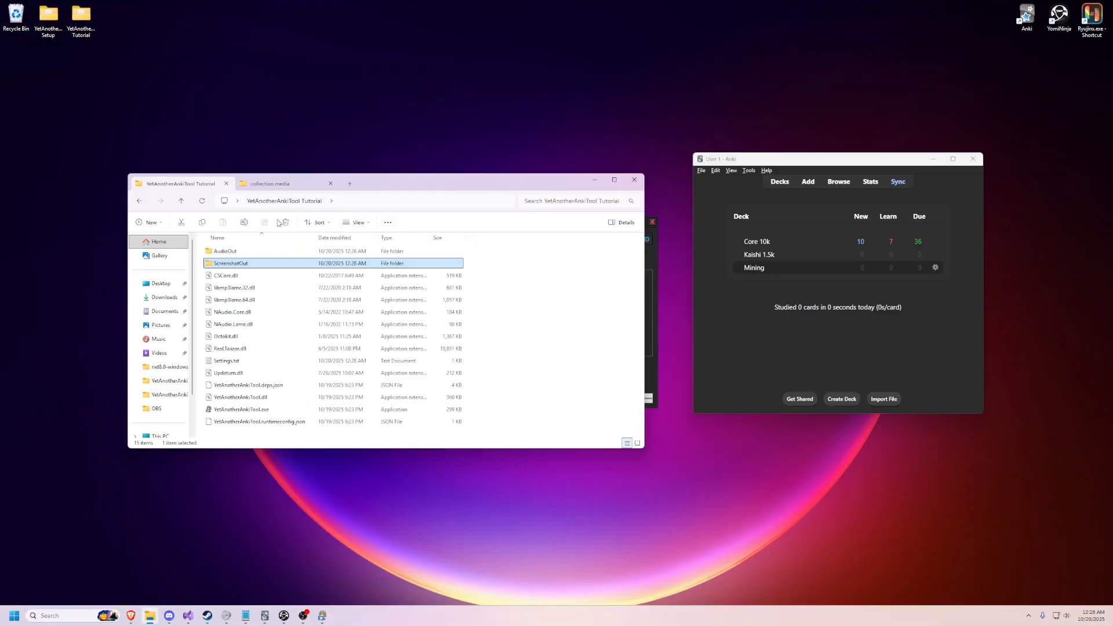
{"action": "double_click", "coordinate": [287, 266]}
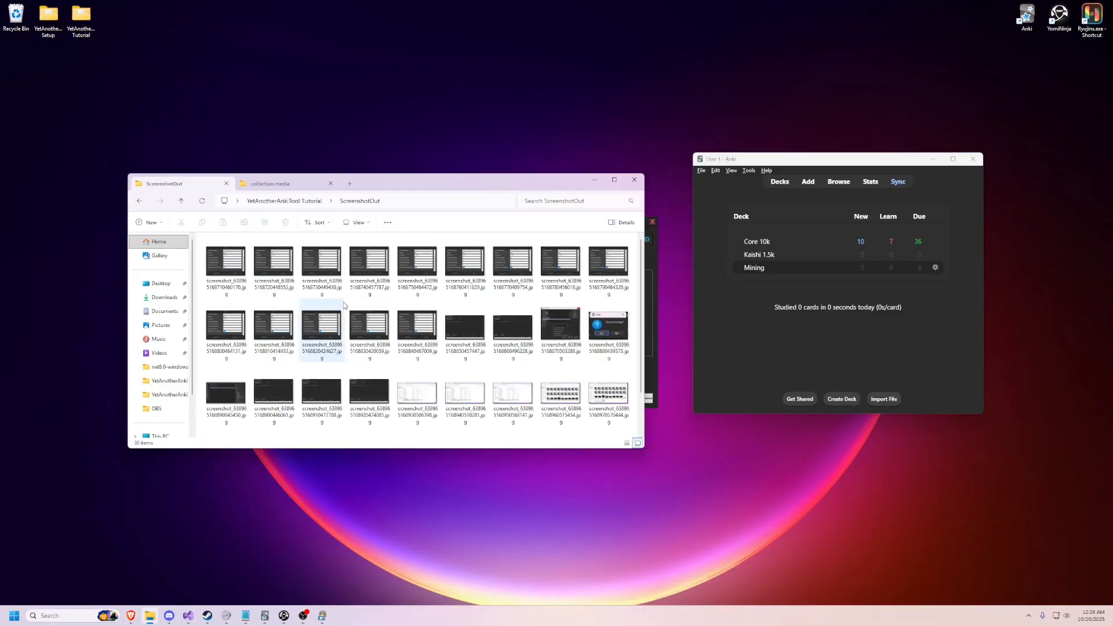
{"action": "key", "text": "alt+Left"}
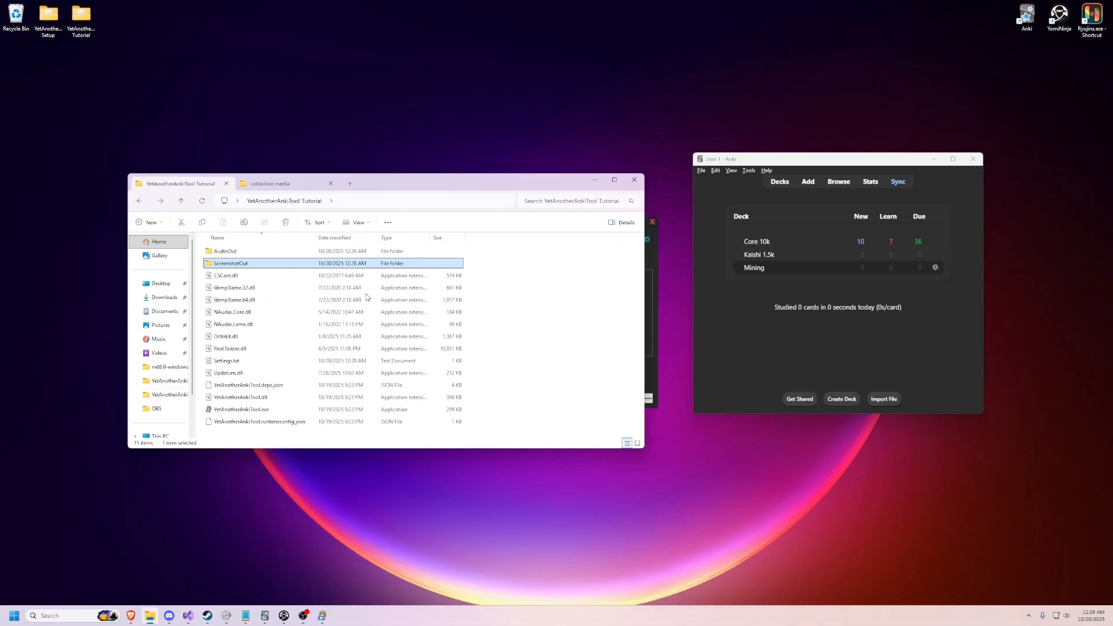
{"action": "double_click", "coordinate": [228, 251]}
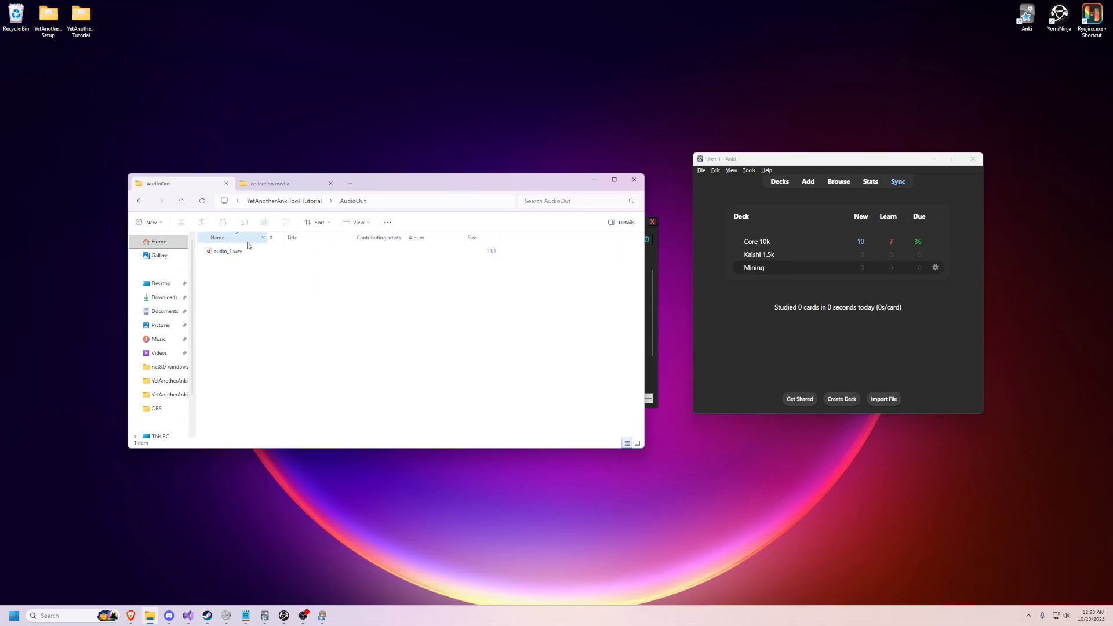
{"action": "left_click", "coordinate": [227, 251]}
{"action": "left_click", "coordinate": [389, 329]}
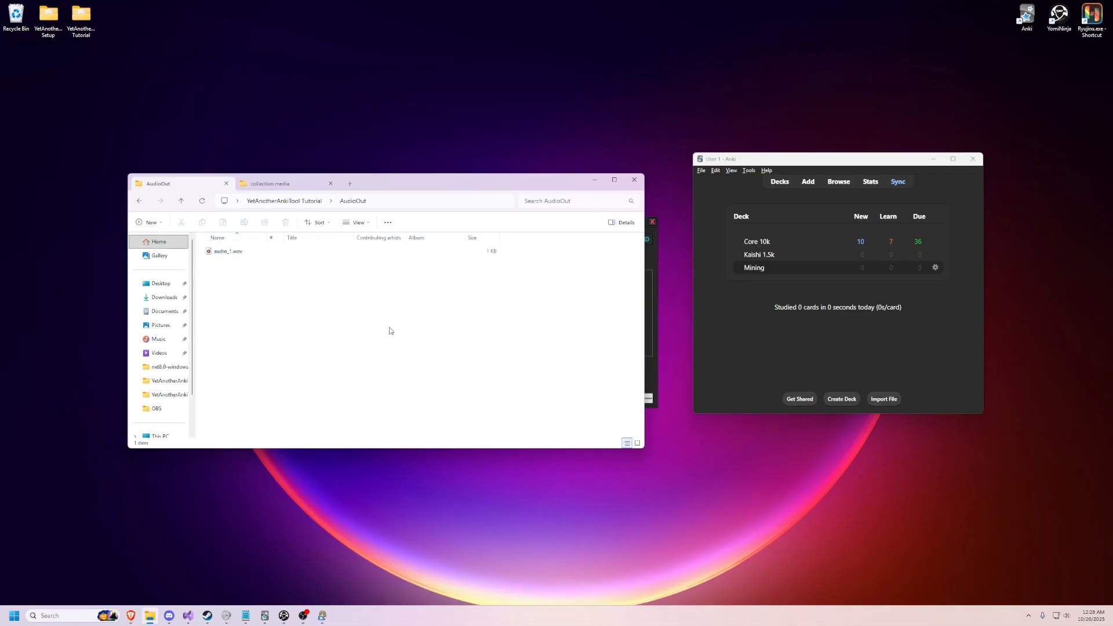
Step: Return from AudioOut to the YetAnotherAnkiTool Tutorial folder and bring Yet Another Anki Tool's window to the front
{"action": "left_click_drag", "start_coordinate": [339, 327], "coordinate": [254, 227]}
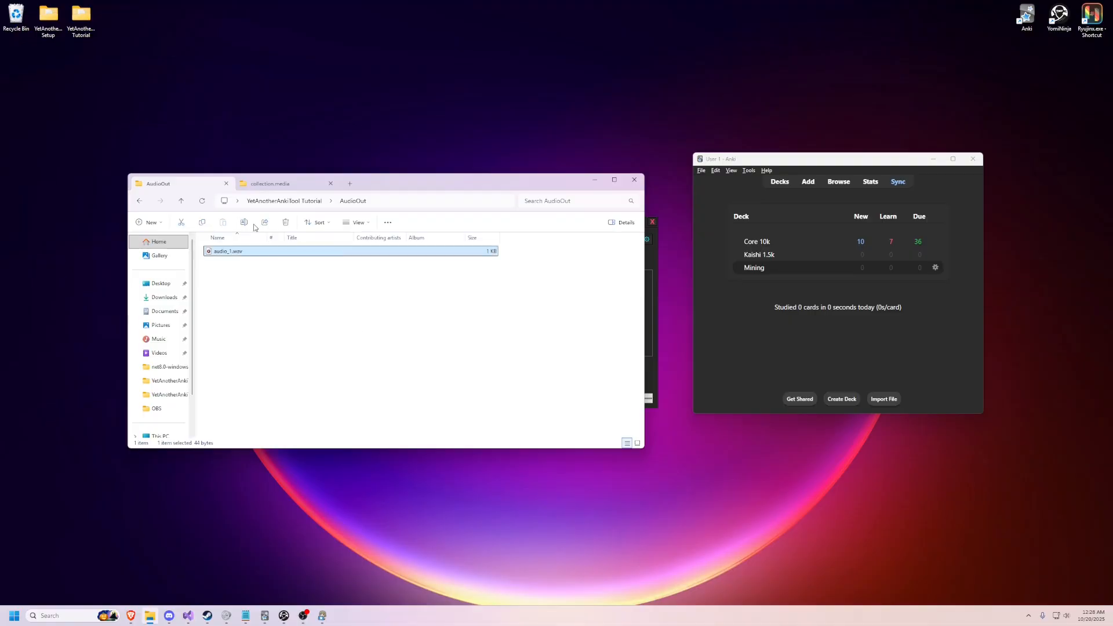
{"action": "left_click_drag", "start_coordinate": [329, 324], "coordinate": [219, 207]}
{"action": "left_click", "coordinate": [140, 202]}
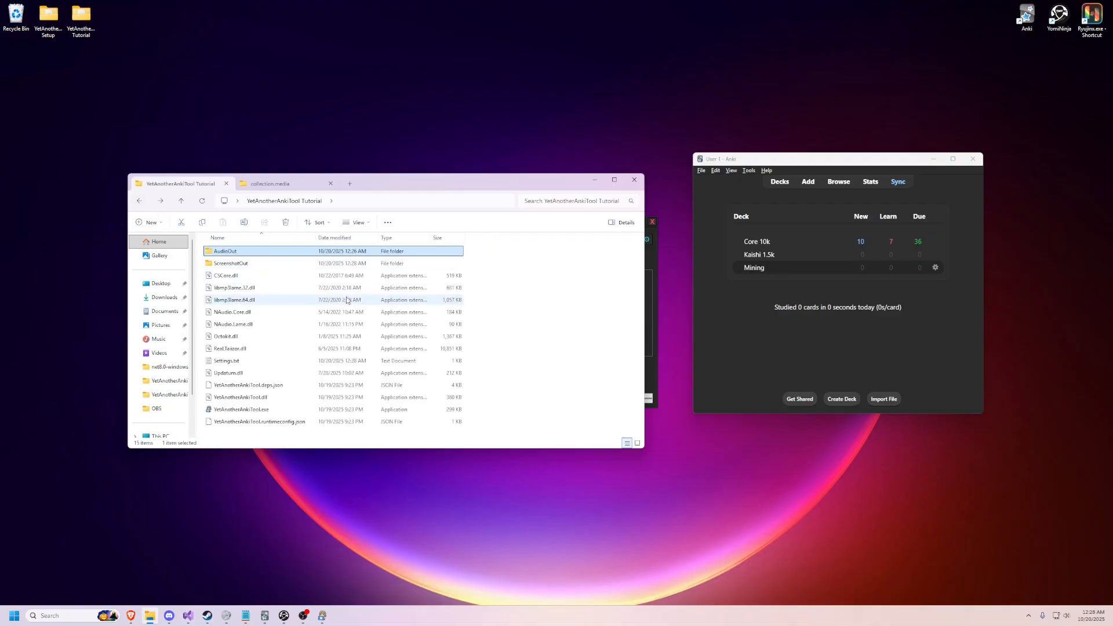
{"action": "left_click", "coordinate": [650, 261]}
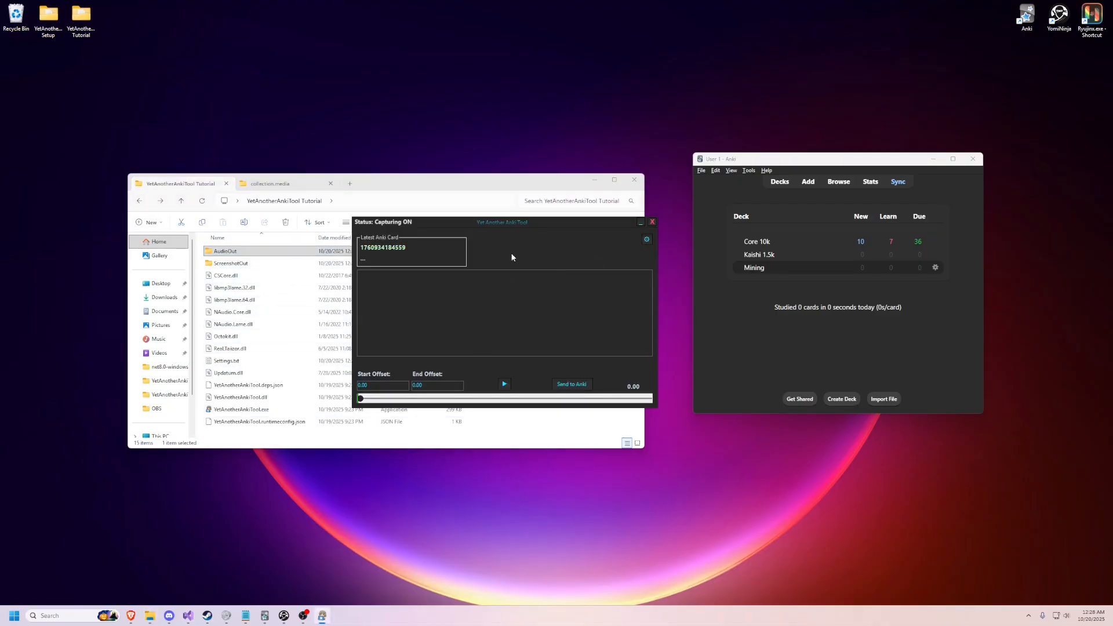
Step: Switch to the Brave browser's YouTube podcast video, play its opening, and pause on the subtitle このポッドキャストでは、優しい日本語で
{"action": "left_click", "coordinate": [130, 616]}
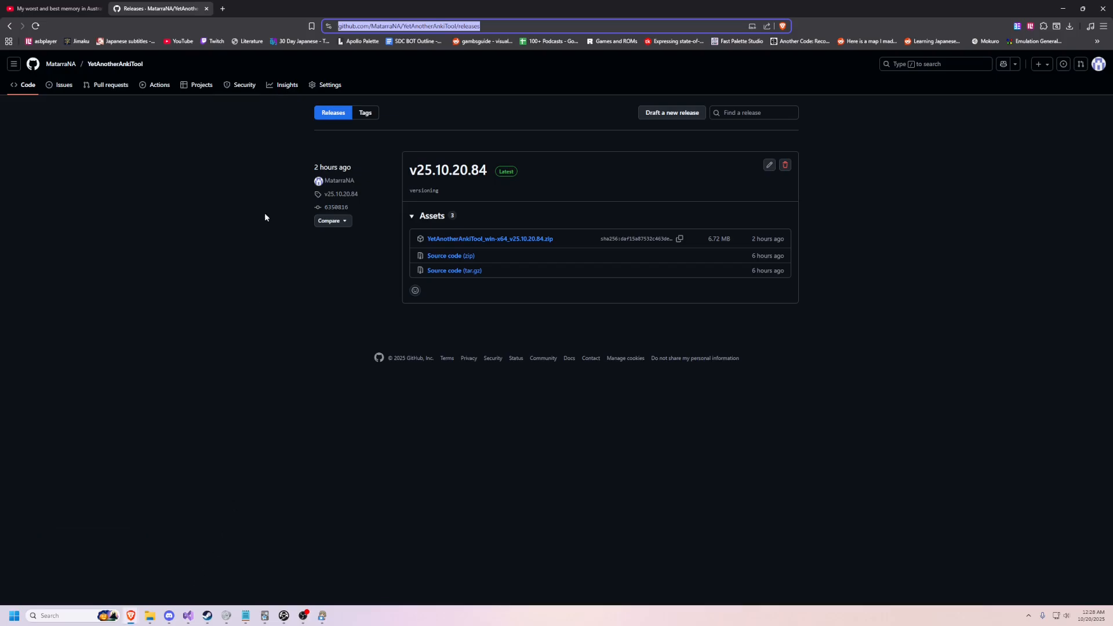
{"action": "left_click", "coordinate": [65, 8]}
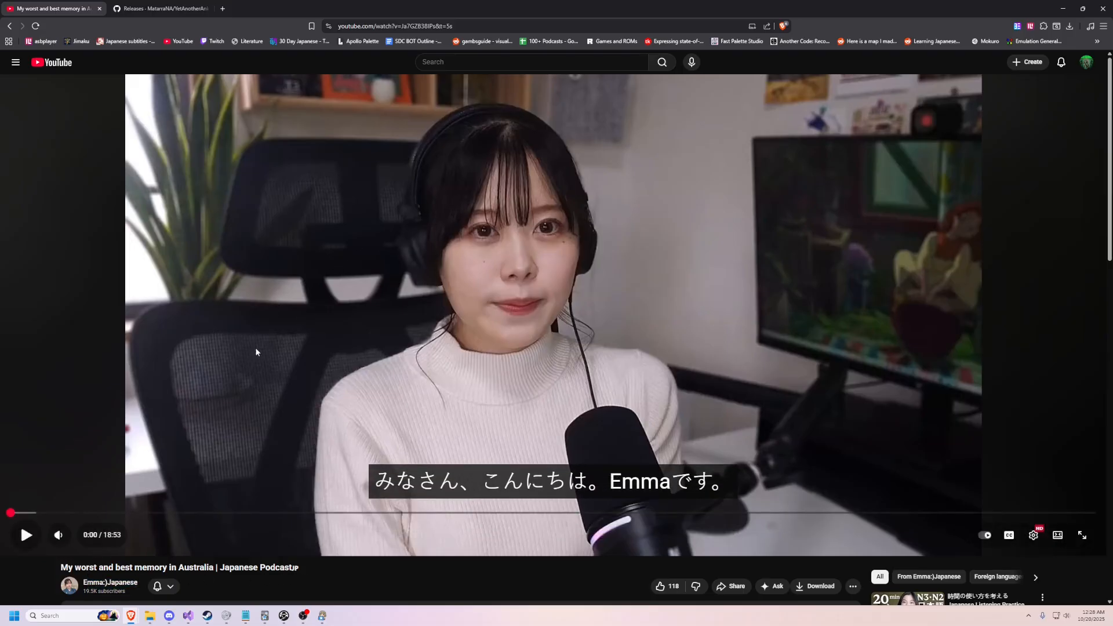
{"action": "left_click", "coordinate": [305, 306]}
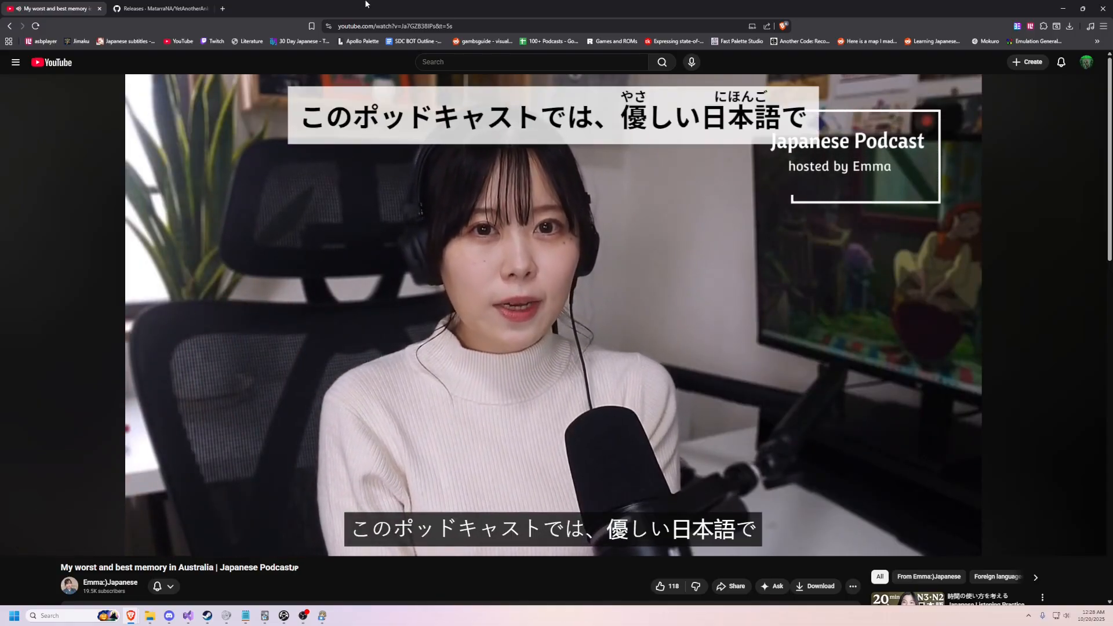
{"action": "left_click", "coordinate": [509, 332]}
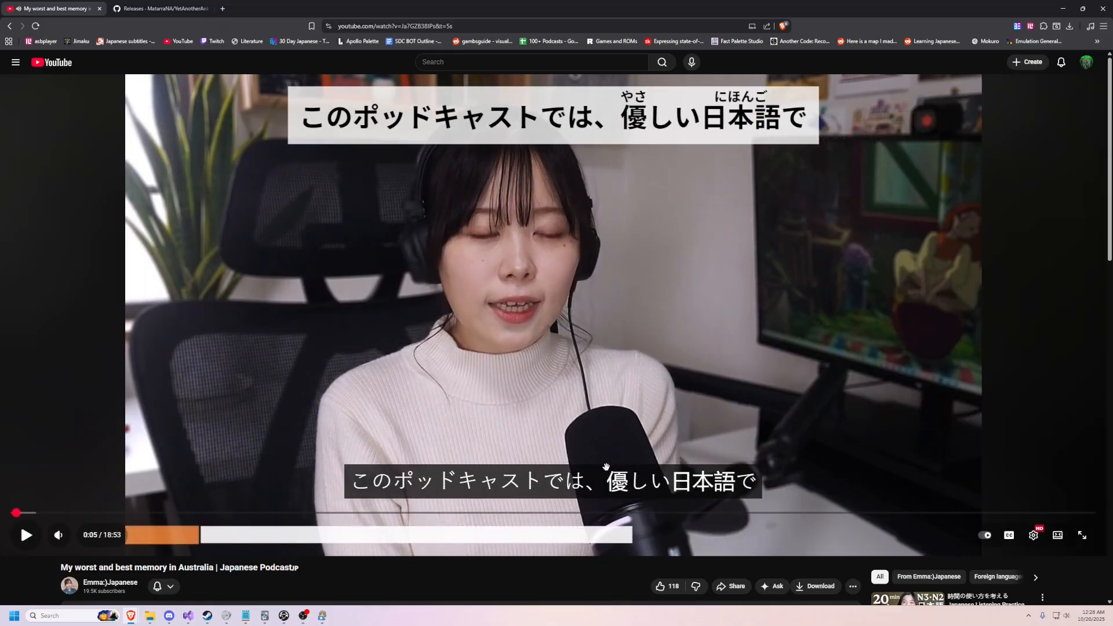
Step: Look up 優しい in the paused subtitle with the popup dictionary and add the word to Anki as a card
{"action": "mouse_move", "coordinate": [614, 485]}
{"action": "scroll", "coordinate": [643, 432], "scroll_direction": "down", "scroll_amount": 1}
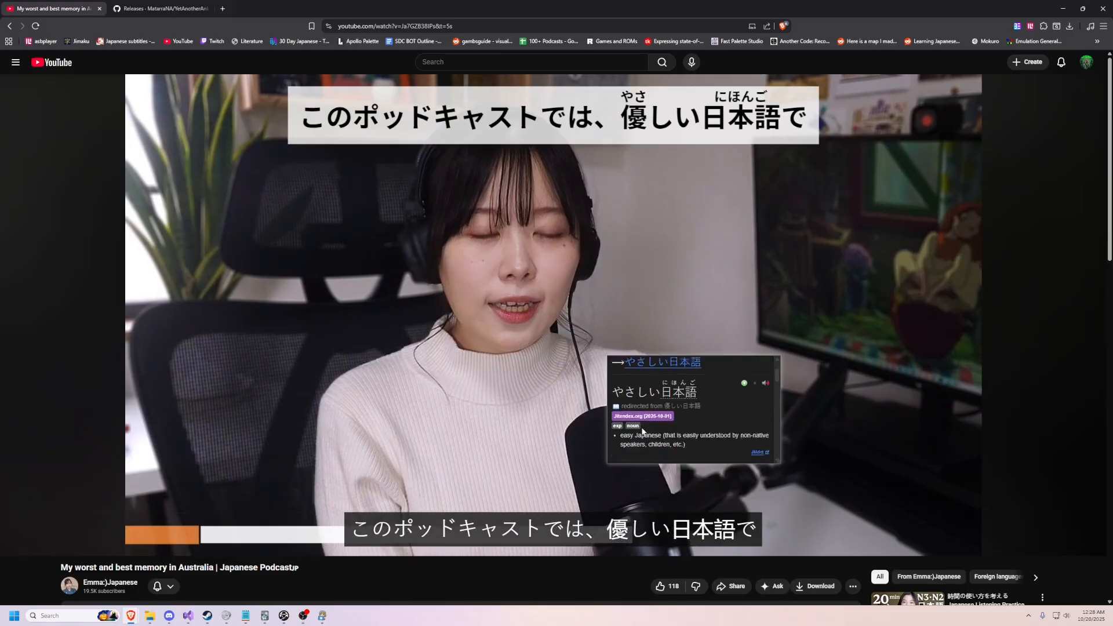
{"action": "scroll", "coordinate": [643, 432], "scroll_direction": "down", "scroll_amount": 1}
{"action": "left_click", "coordinate": [743, 380]}
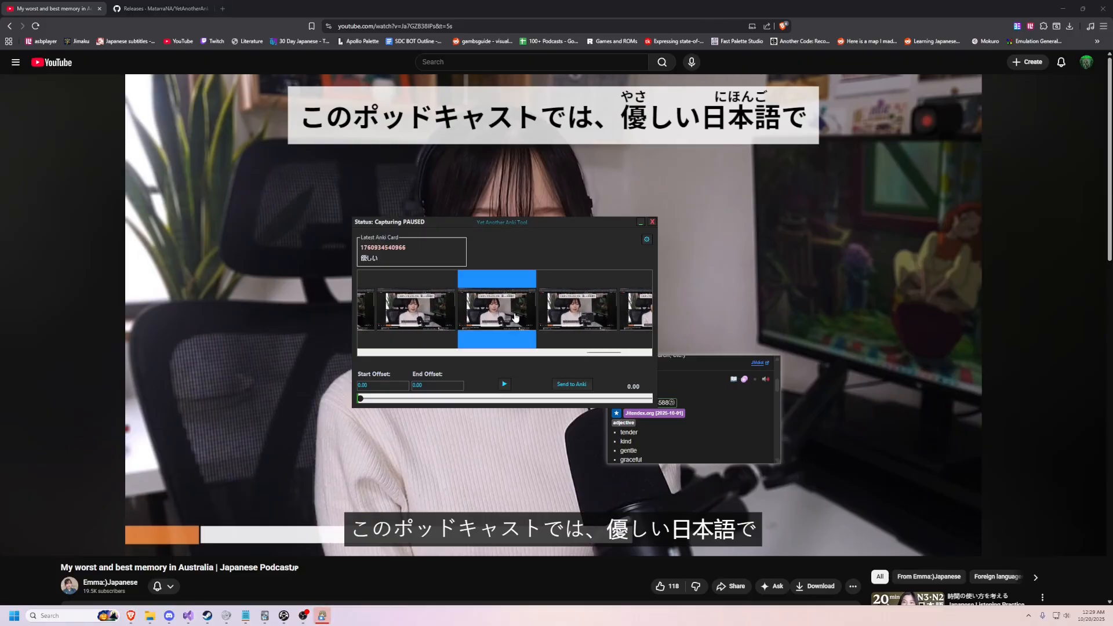
Step: Enlarge several captured screenshots to compare them, and select one that shows the subtitle without the dictionary popup
{"action": "left_click", "coordinate": [515, 316]}
{"action": "left_click", "coordinate": [515, 316]}
{"action": "double_click", "coordinate": [572, 316]}
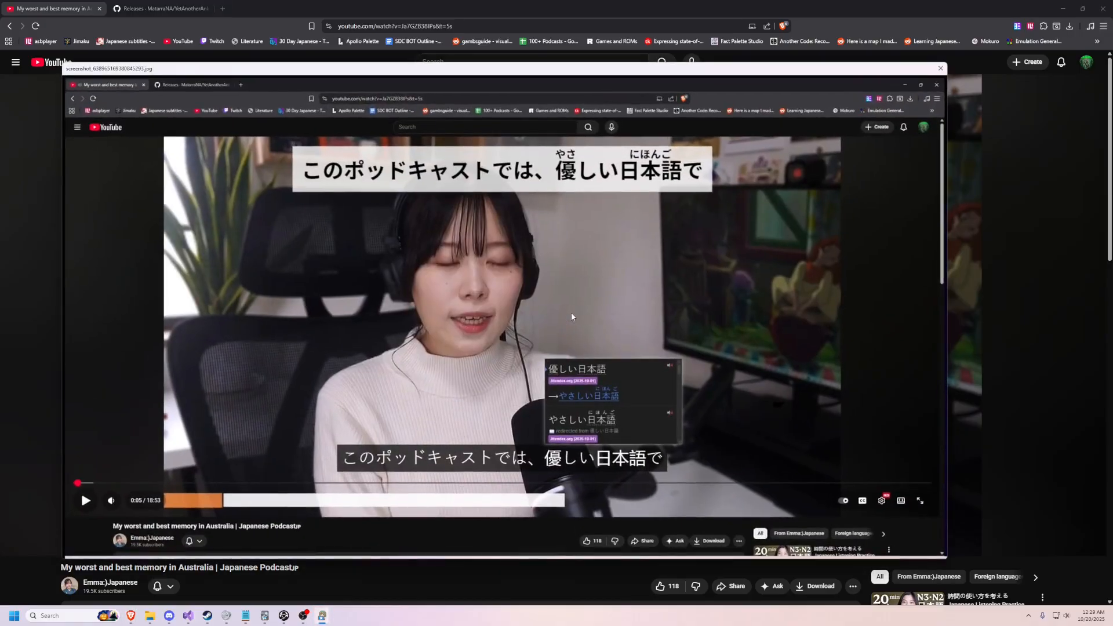
{"action": "left_click", "coordinate": [572, 316]}
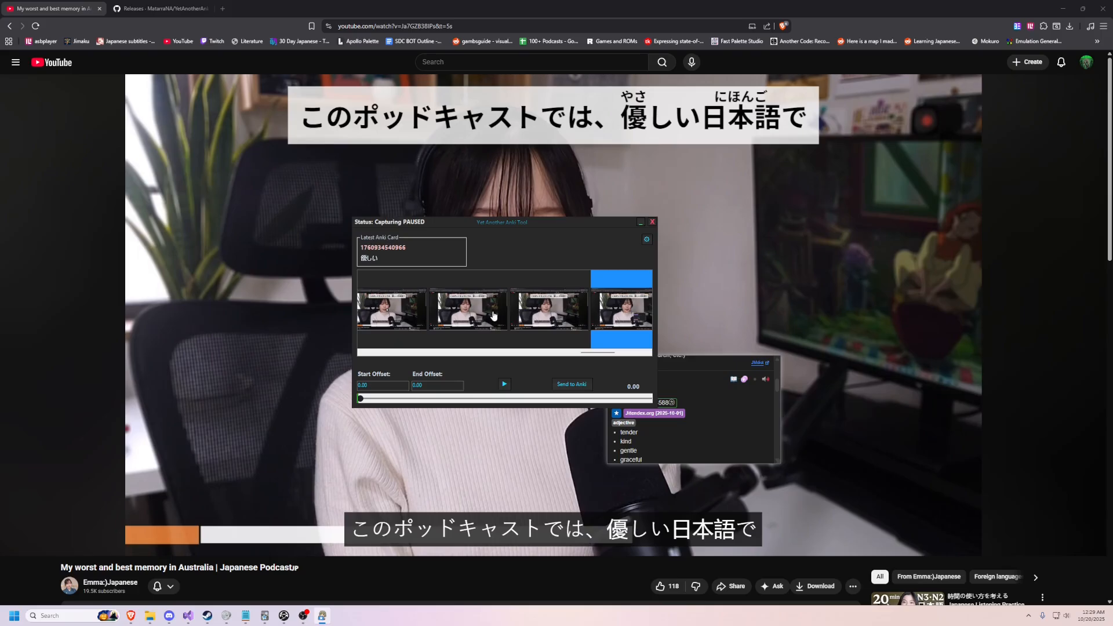
{"action": "left_click", "coordinate": [493, 316]}
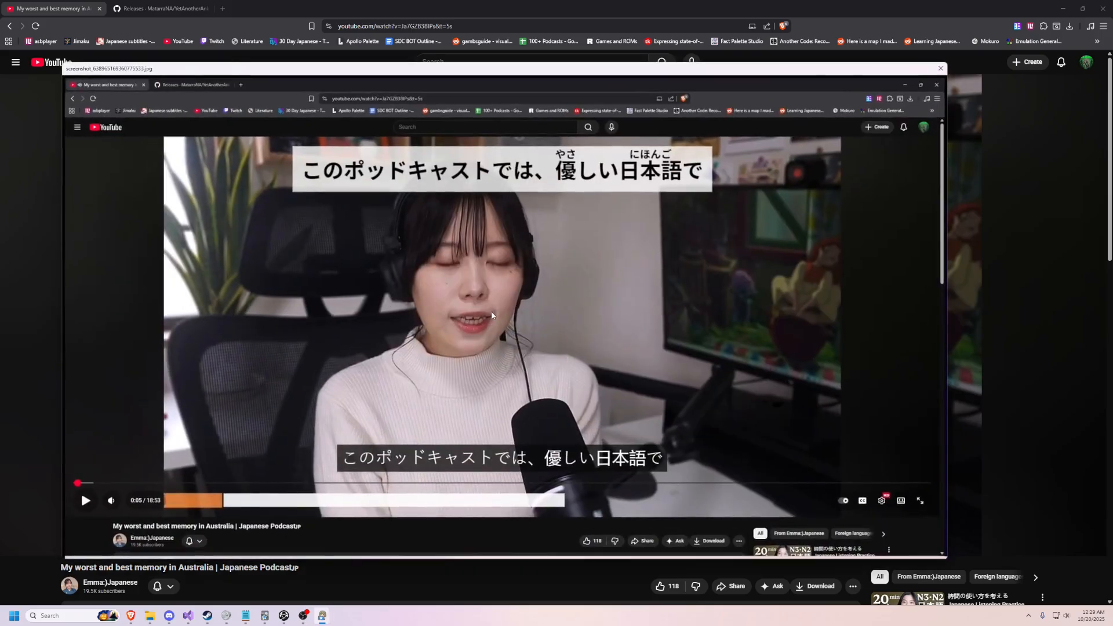
{"action": "left_click", "coordinate": [450, 325]}
{"action": "double_click", "coordinate": [540, 320]}
{"action": "left_click", "coordinate": [541, 319]}
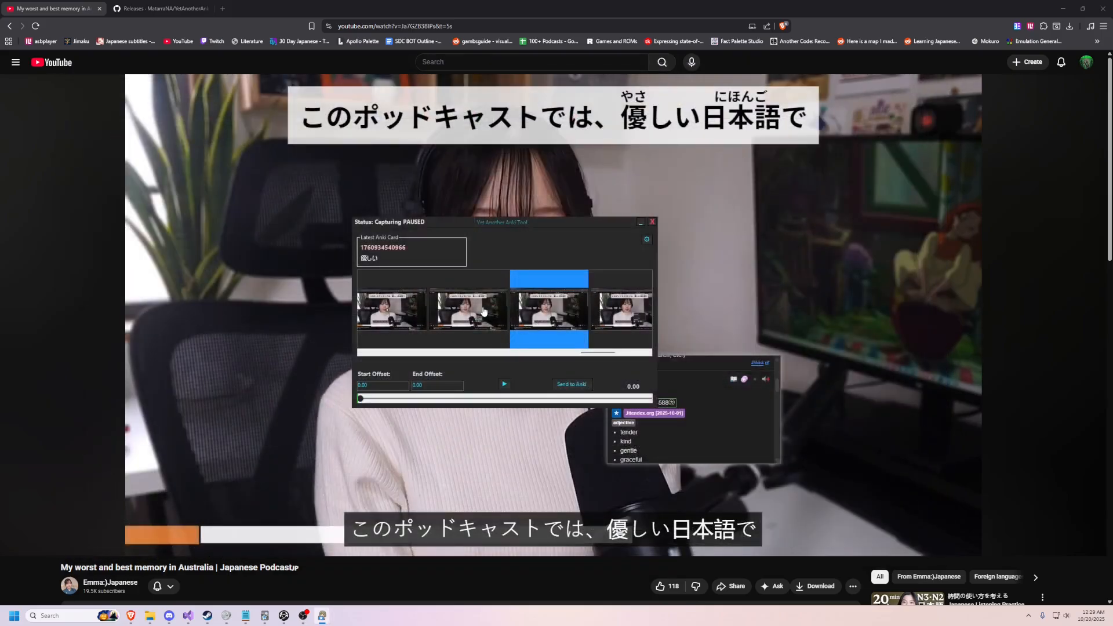
{"action": "left_click", "coordinate": [484, 313]}
Step: Trim the captured audio to a start offset of 2.25 and an end offset of 6.00, playing it back to check
{"action": "left_click", "coordinate": [602, 399]}
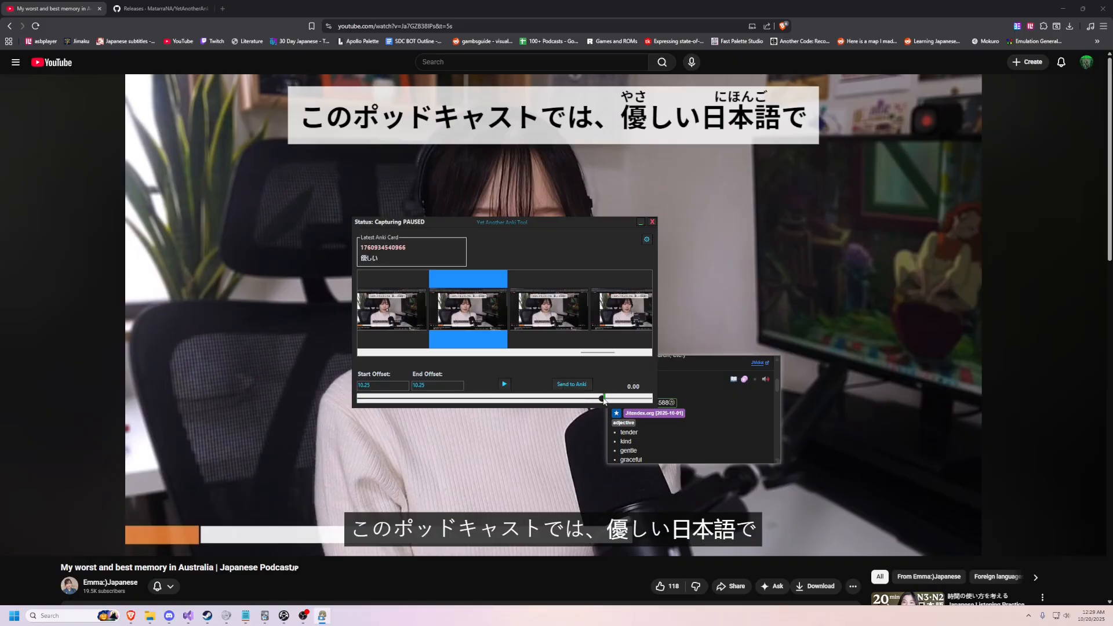
{"action": "right_click", "coordinate": [628, 400]}
{"action": "left_click_drag", "start_coordinate": [588, 401], "coordinate": [411, 402]}
{"action": "right_click", "coordinate": [490, 401]}
{"action": "left_click", "coordinate": [504, 383]}
{"action": "left_click_drag", "start_coordinate": [491, 400], "coordinate": [498, 400]}
{"action": "left_click", "coordinate": [504, 387]}
{"action": "left_click_drag", "start_coordinate": [500, 401], "coordinate": [502, 402]}
Step: Send the selected screenshot and audio clip to Anki, and preview both sides of the 優しい card in its card browser
{"action": "left_click", "coordinate": [575, 387]}
{"action": "left_click", "coordinate": [1083, 9]}
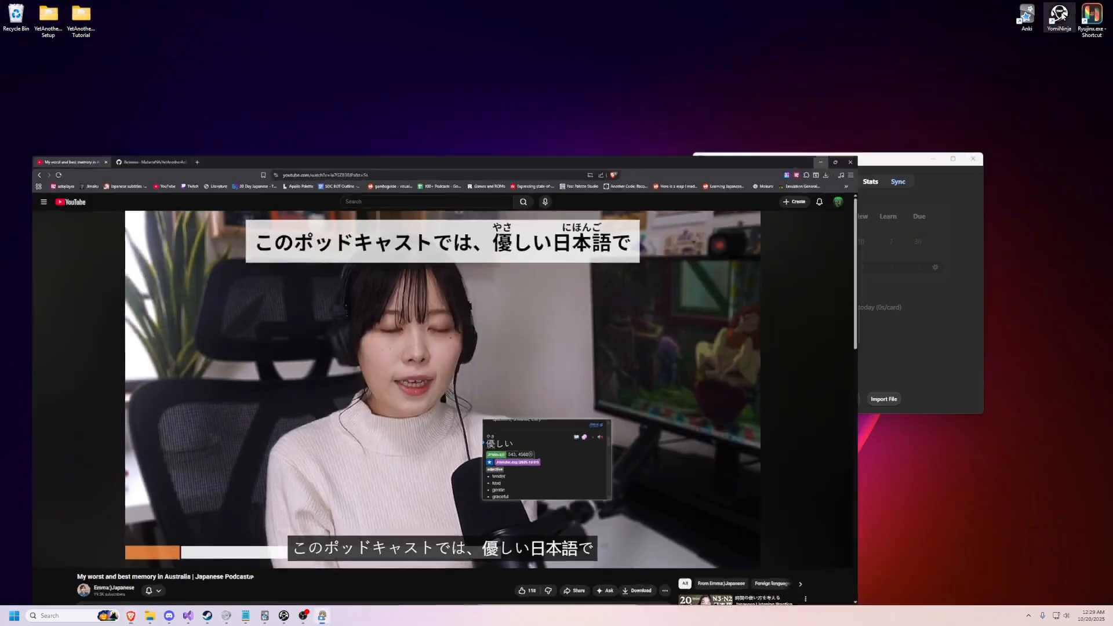
{"action": "left_click", "coordinate": [838, 182]}
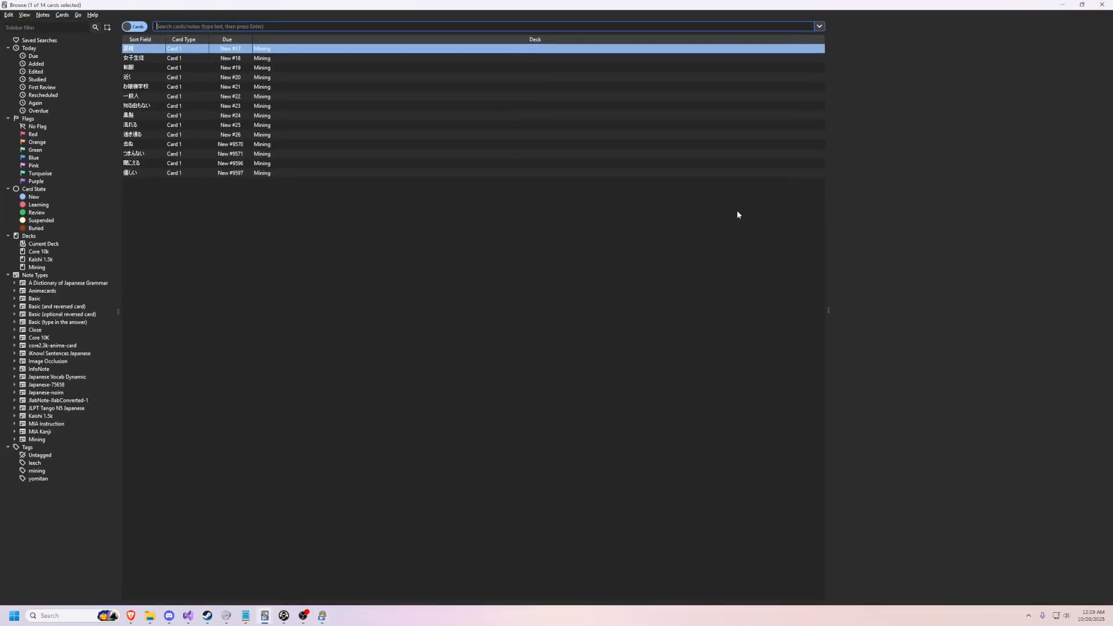
{"action": "left_click", "coordinate": [905, 28]}
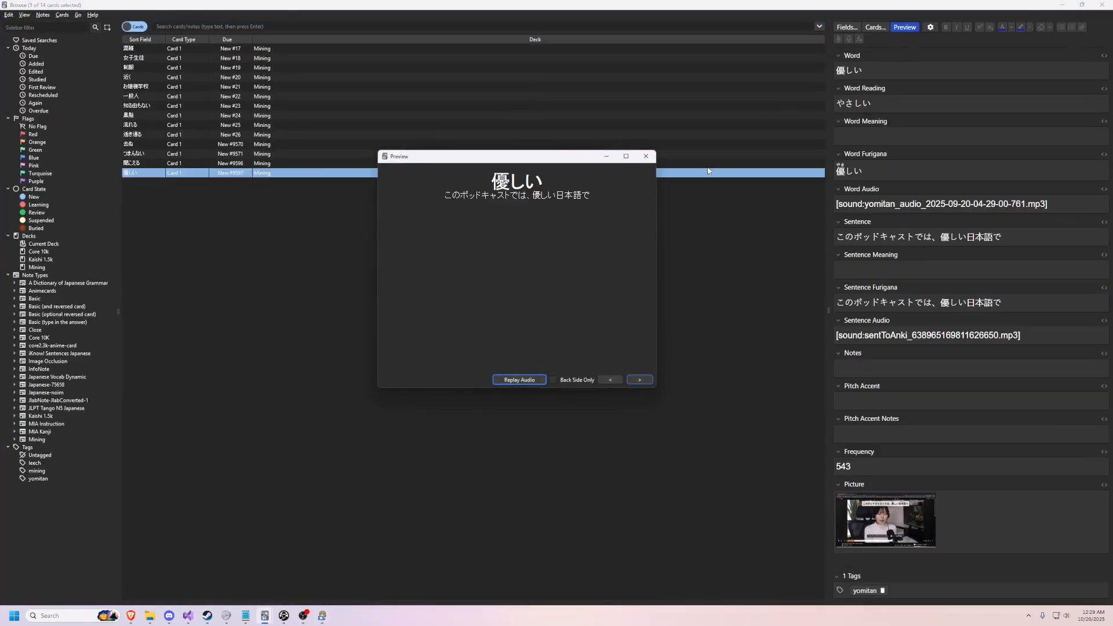
{"action": "left_click", "coordinate": [640, 381]}
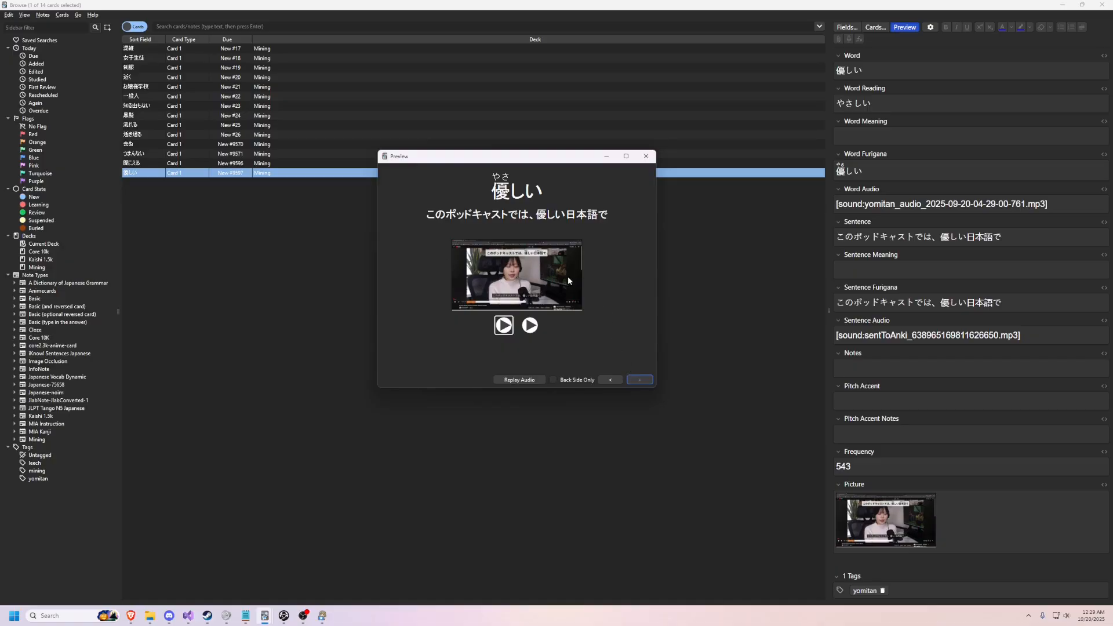
Step: Close the card preview, Anki's card browser and the File Explorer window
{"action": "left_click", "coordinate": [647, 156]}
{"action": "left_click", "coordinate": [1101, 5]}
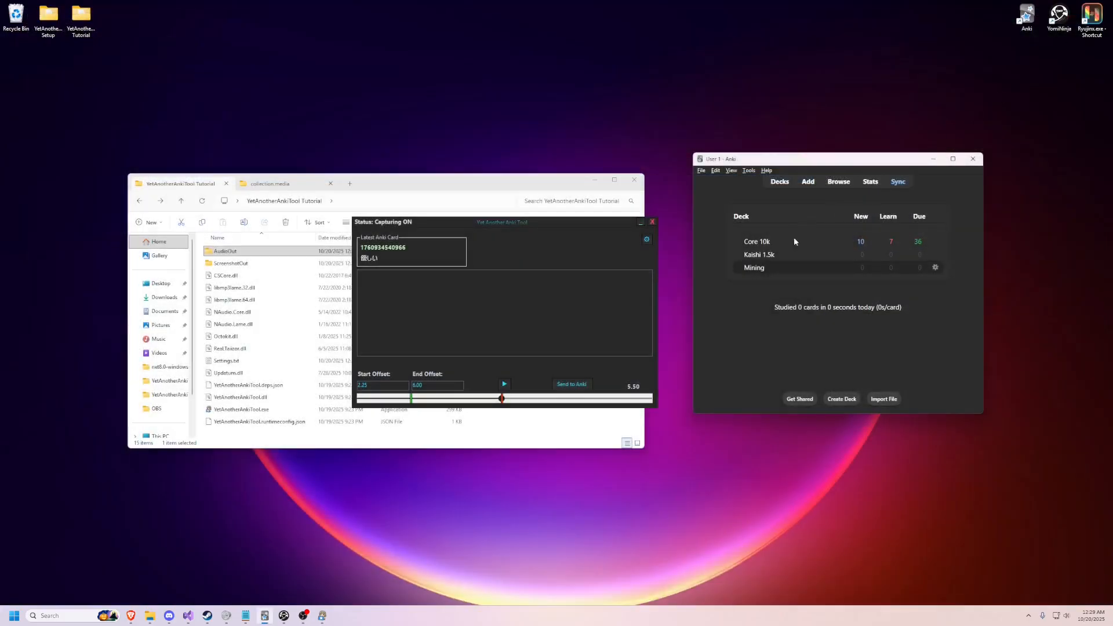
{"action": "left_click", "coordinate": [634, 180]}
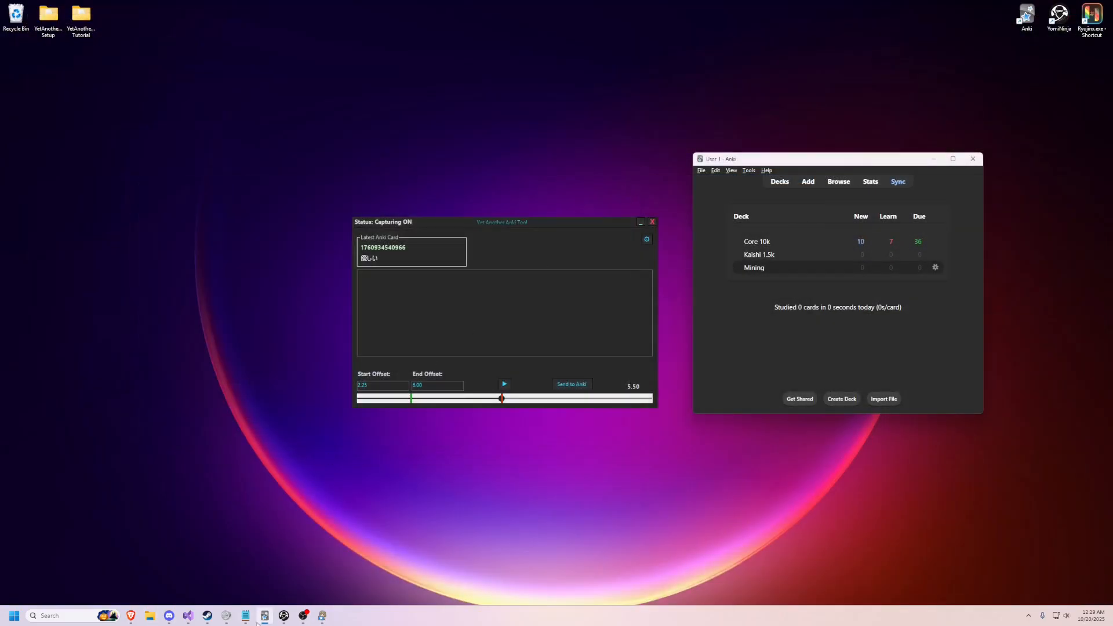